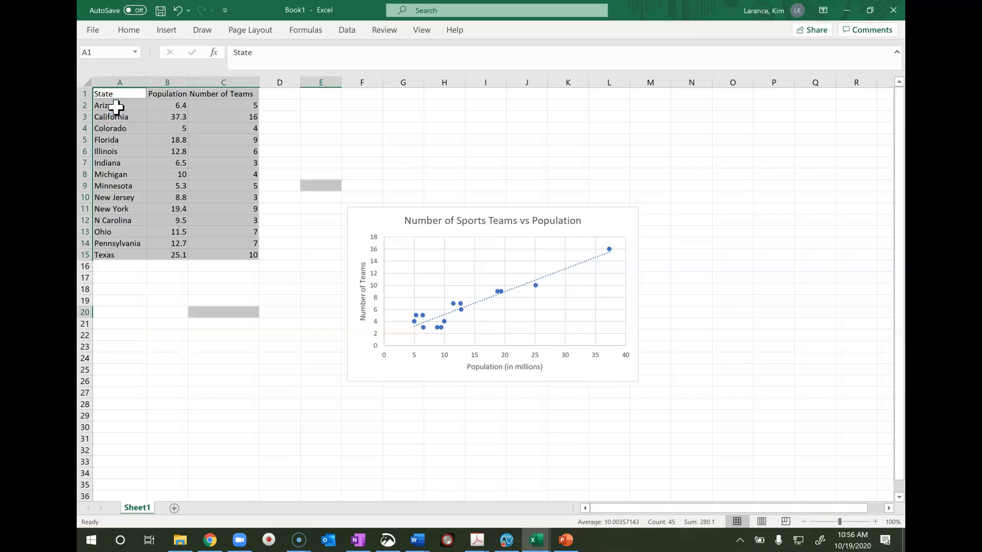
Try to copy the state data together with the other separately selected cells, and clear the selection.
right_click(118, 107)
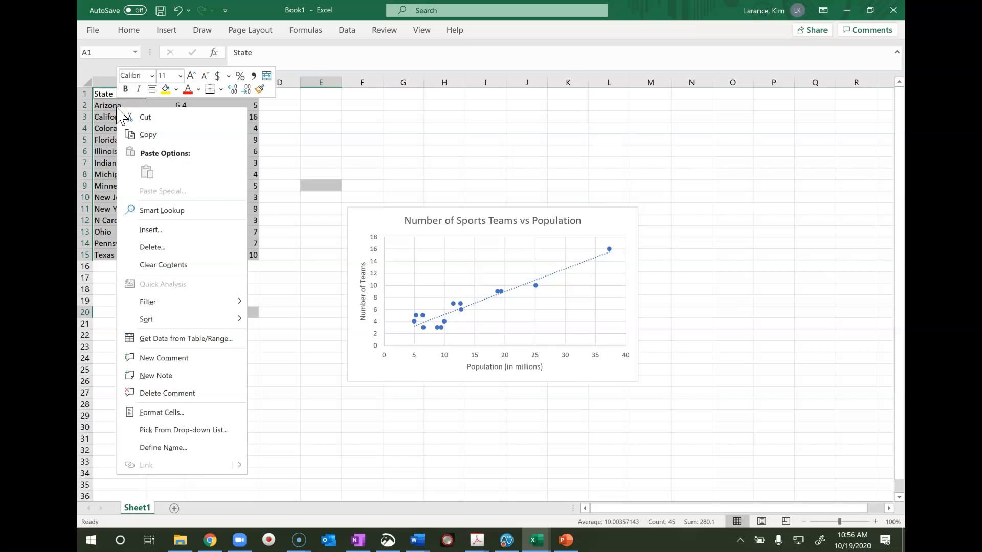
left_click(199, 135)
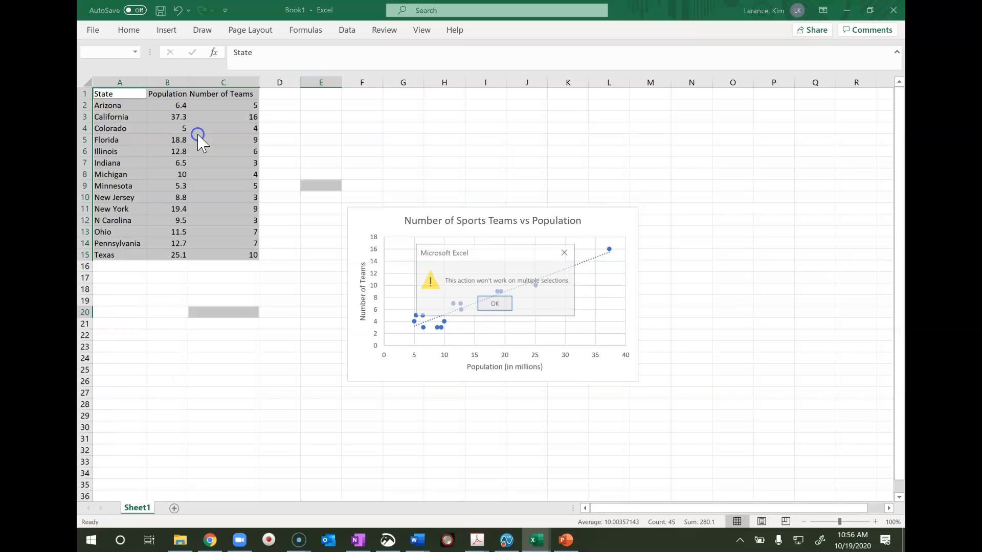
left_click(496, 305)
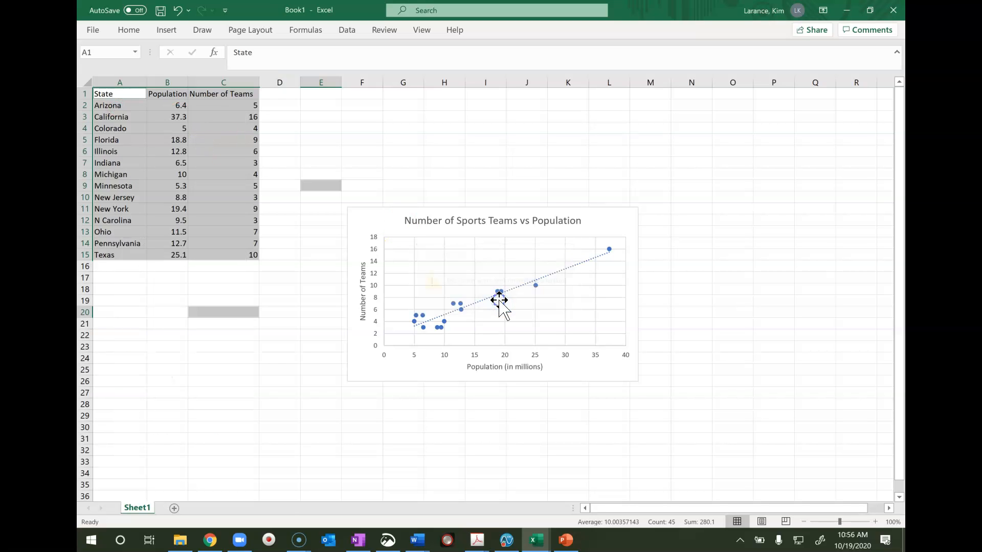
left_click(317, 420)
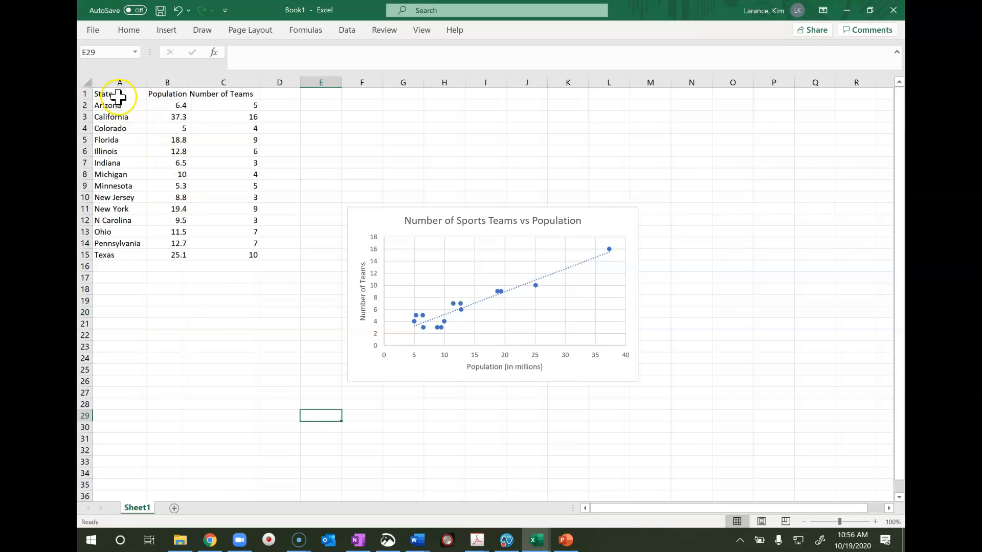
Copy the State, Population and Number of Teams data in A1:C15.
left_click_drag(116, 96, 220, 250)
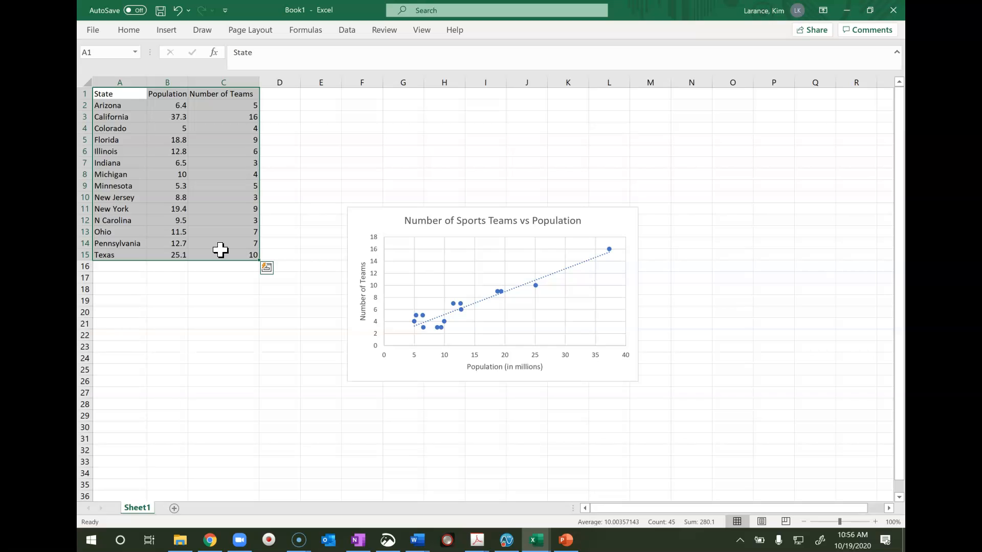
key("ctrl+c")
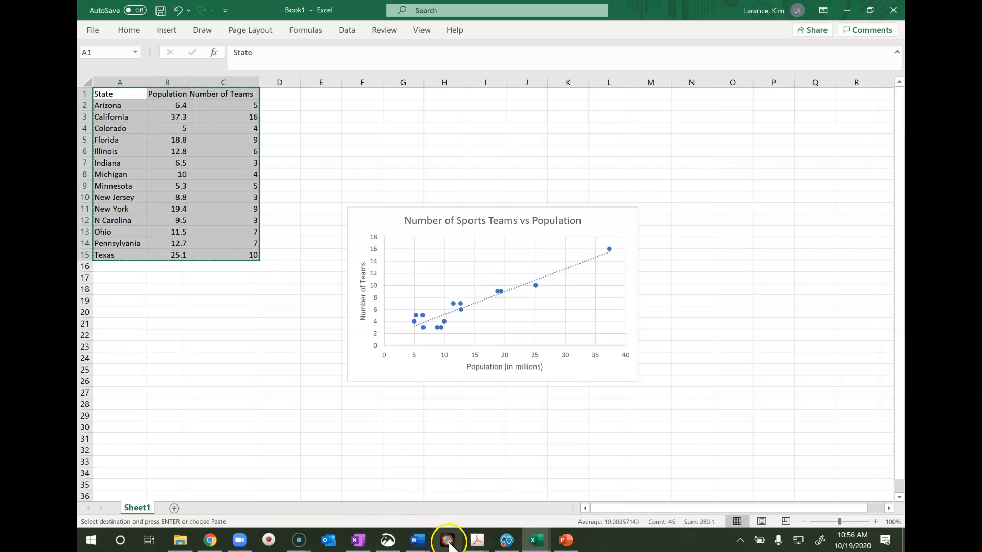
Switch to Chrome, open Google Sheets in a new tab and create a blank spreadsheet.
left_click(211, 544)
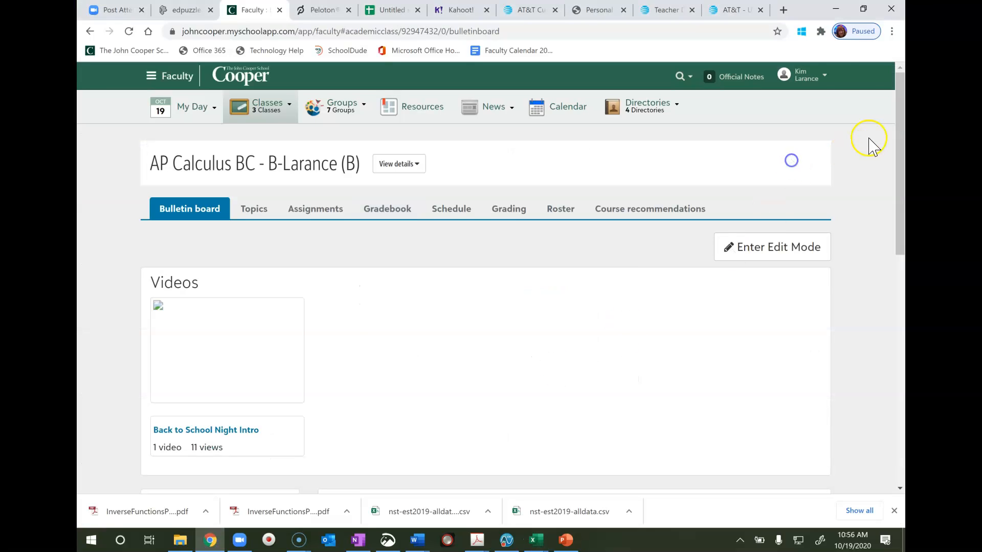
left_click(782, 11)
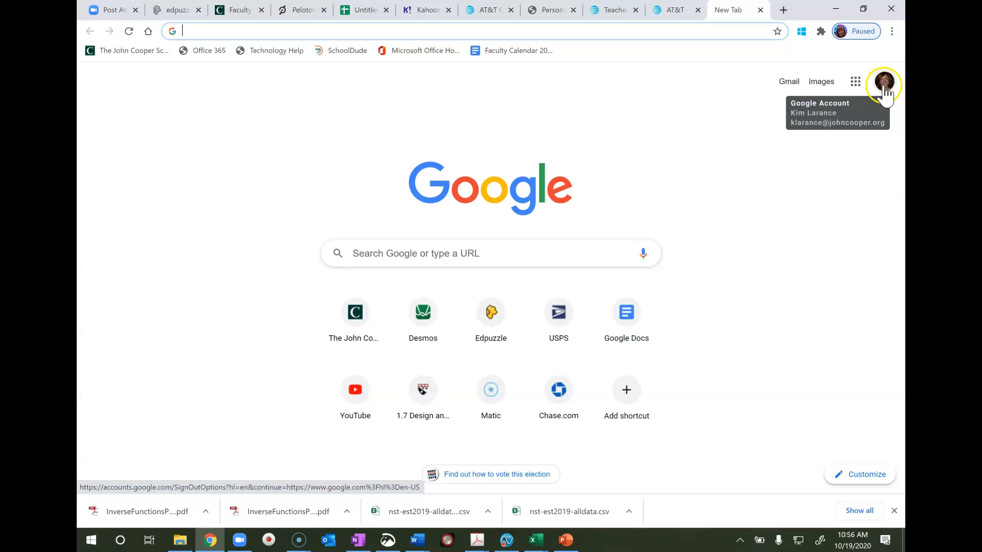
left_click(857, 85)
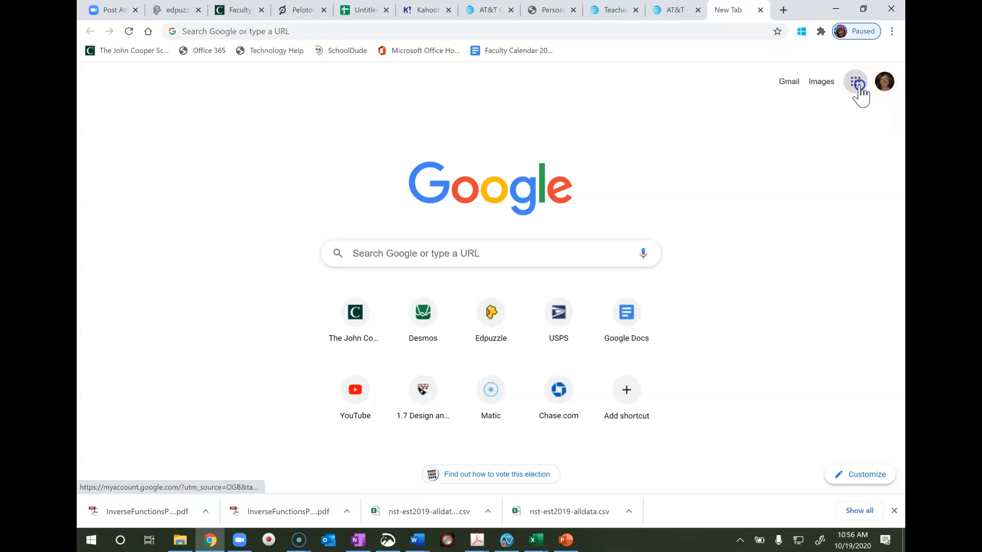
left_click_drag(894, 193, 891, 260)
left_click(872, 258)
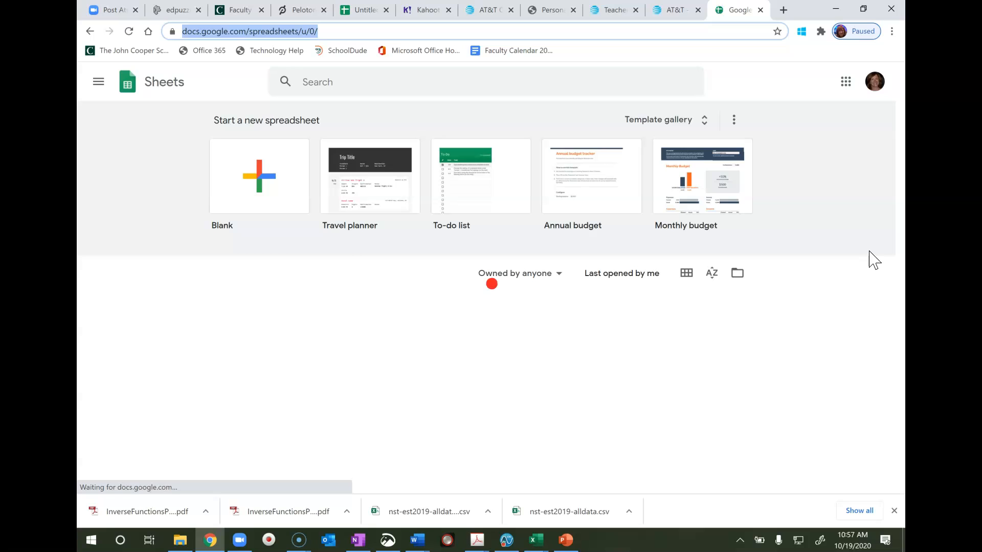
left_click(258, 184)
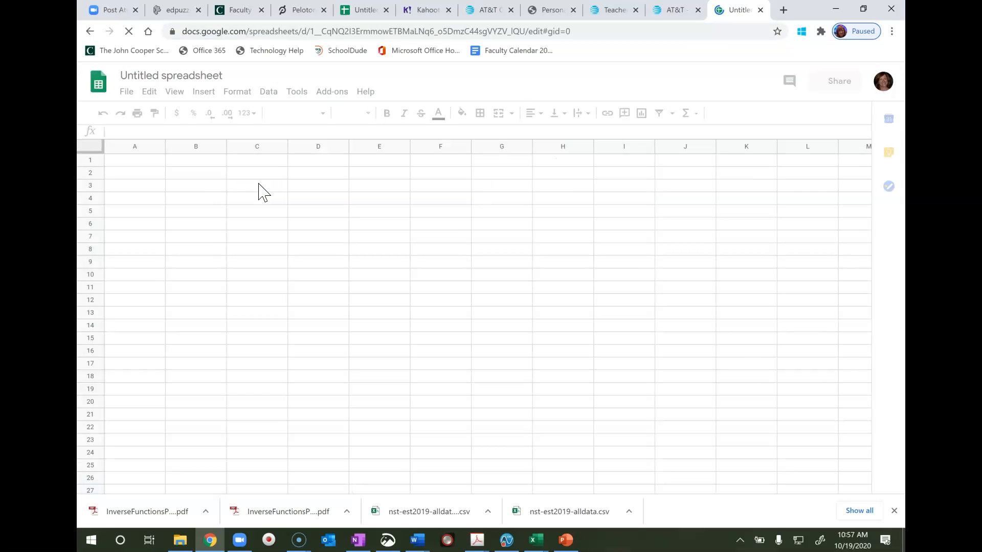
Paste the copied data starting at A1 and widen column C to fit its Number of Teams header.
left_click(127, 163)
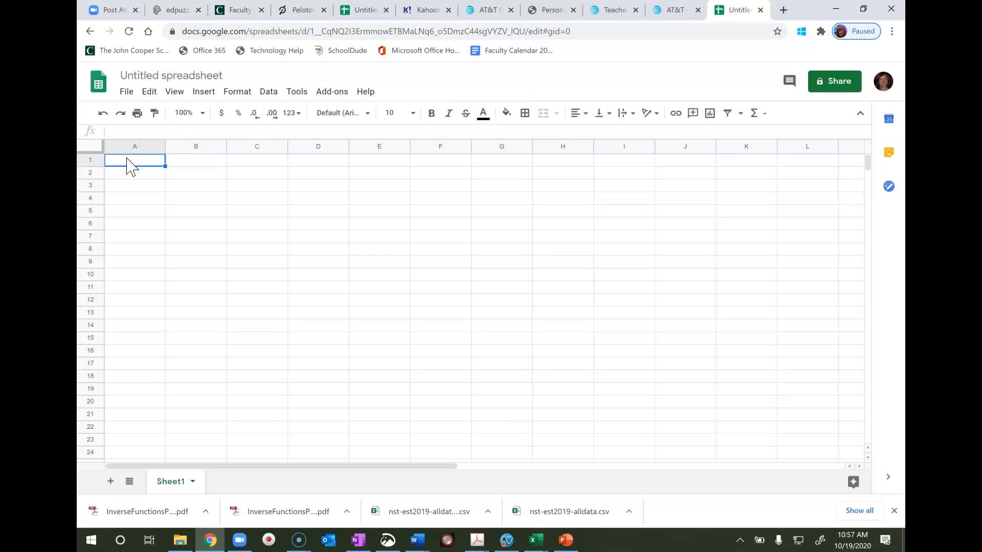
key("ctrl+v")
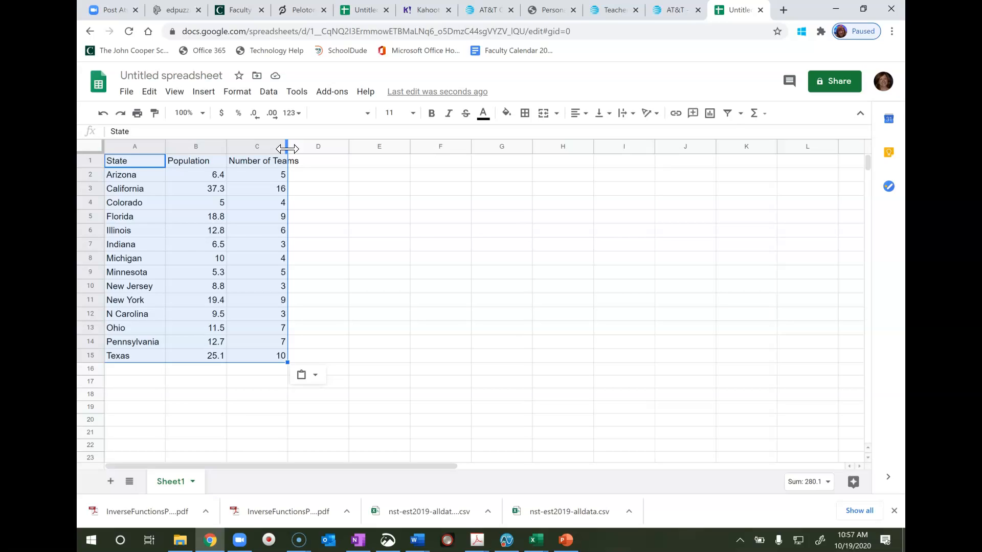
left_click_drag(287, 148, 302, 148)
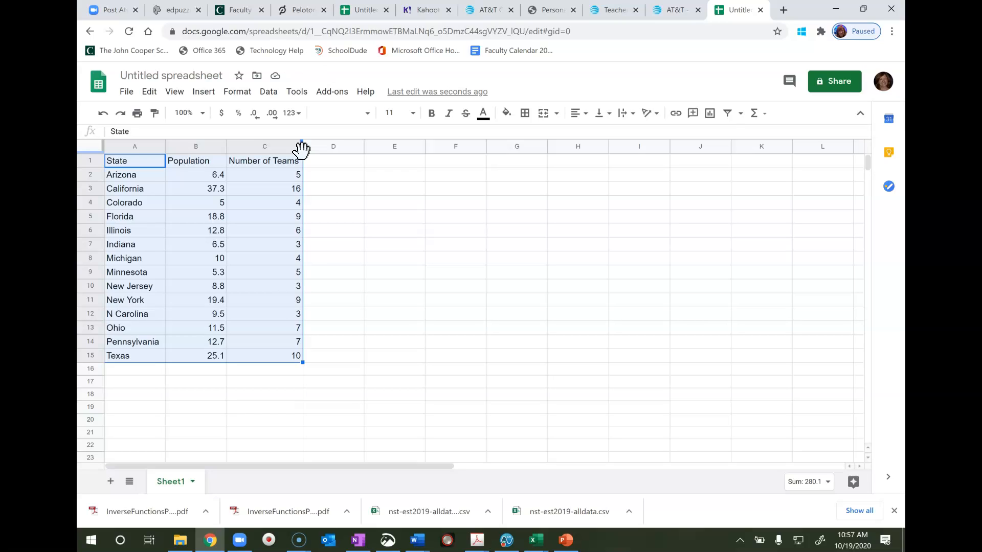
Center-align the Population and Number of Teams columns.
left_click(198, 145)
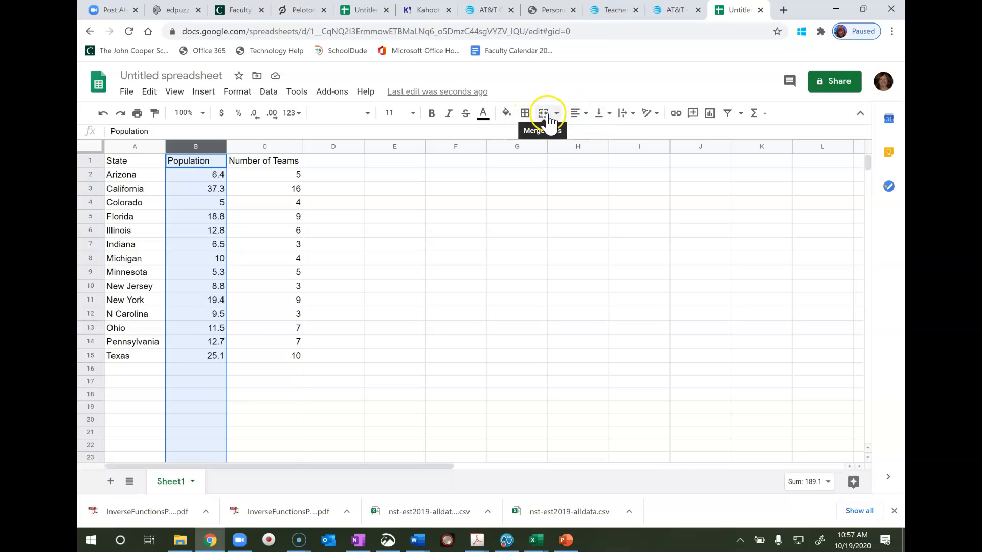
left_click(584, 115)
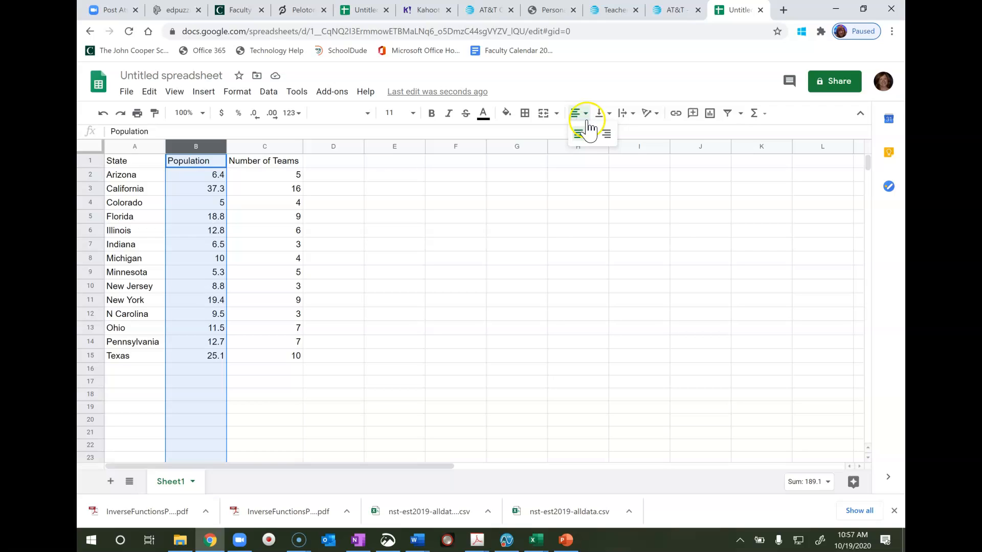
left_click(591, 134)
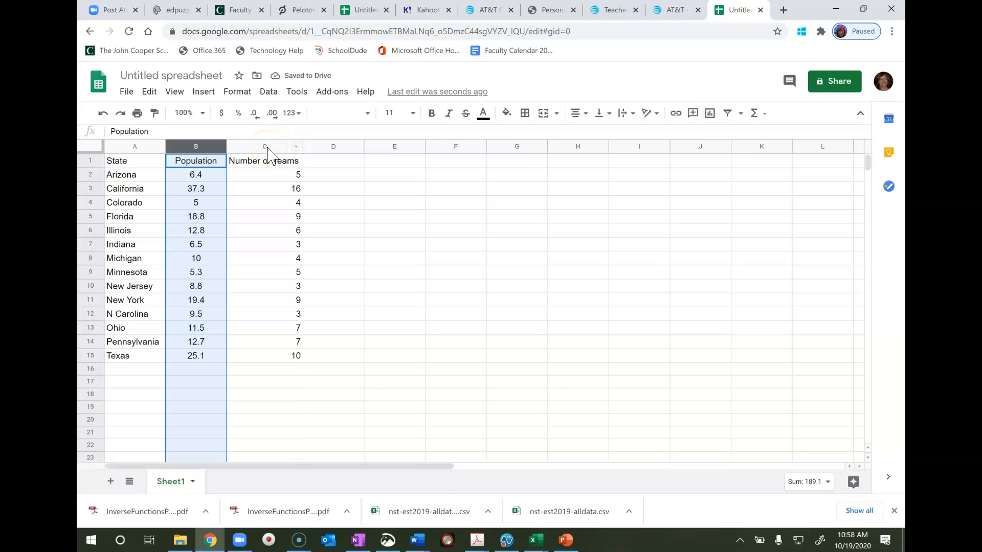
left_click(265, 146)
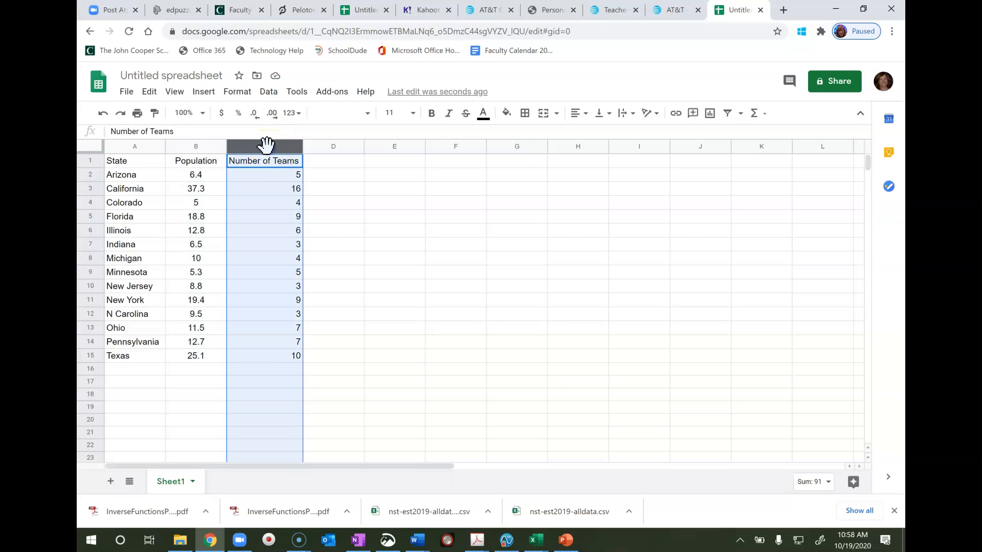
left_click(588, 114)
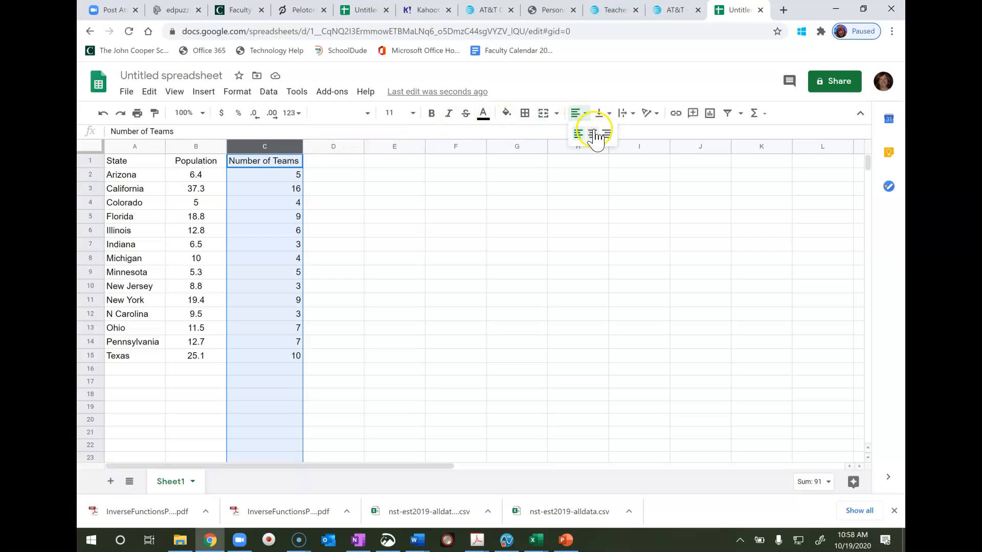
left_click(593, 132)
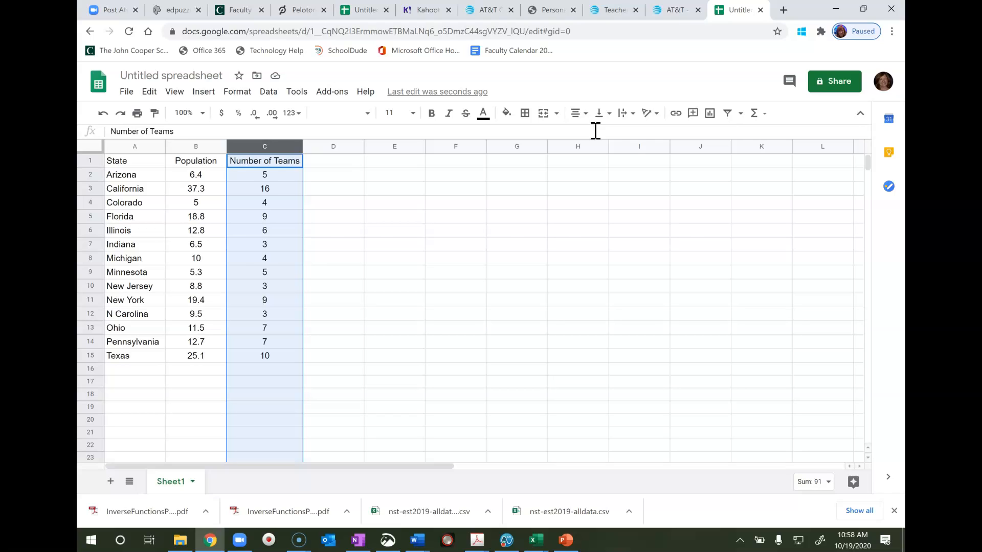
left_click(492, 203)
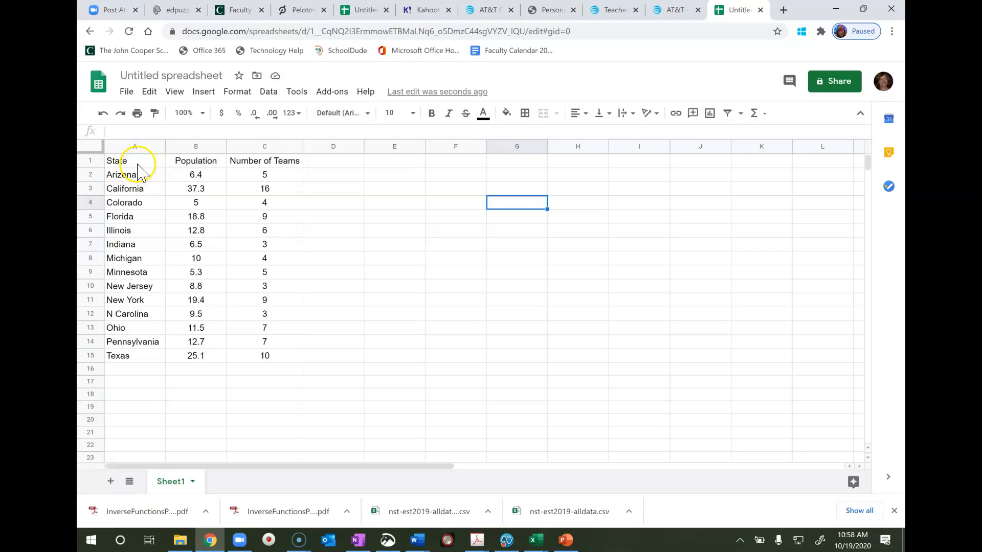
Insert a chart from the Population and Number of Teams data in B1:C15 and place it beside the table.
left_click(135, 161)
left_click_drag(175, 164, 247, 363)
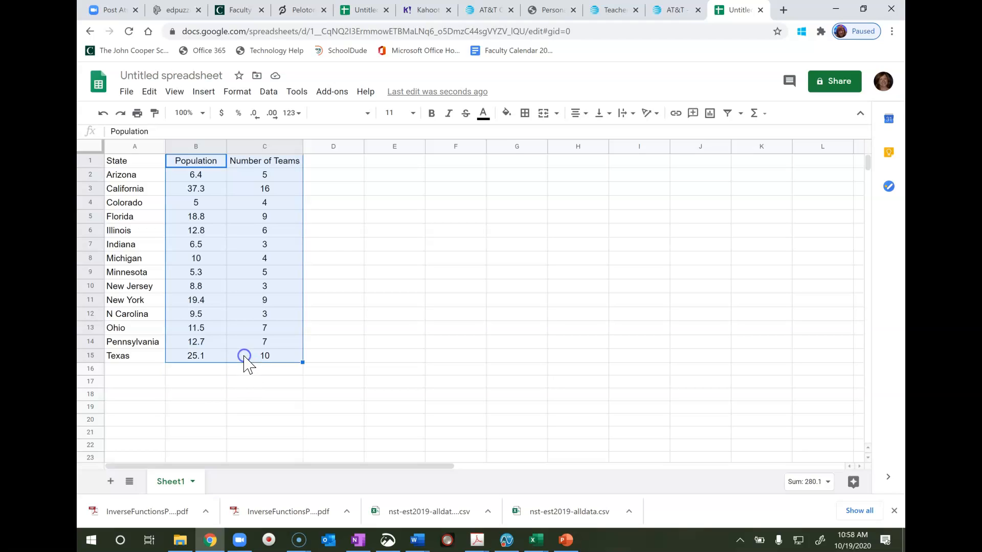
left_click(205, 92)
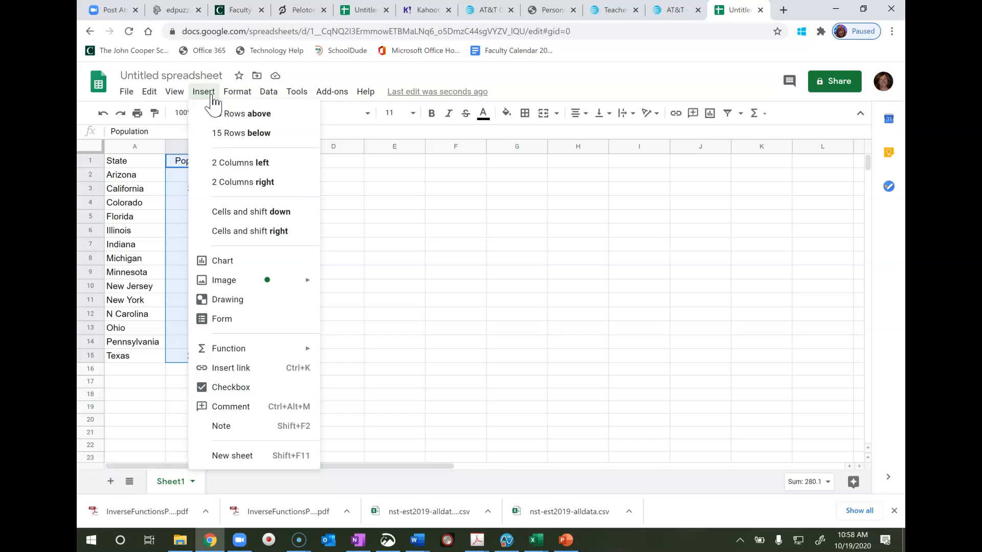
left_click(222, 262)
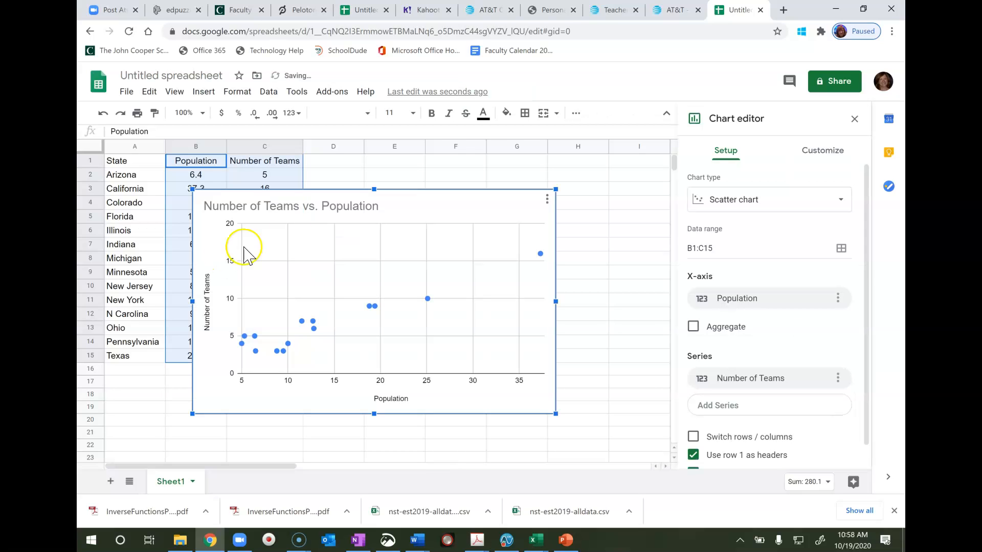
left_click_drag(408, 205, 521, 182)
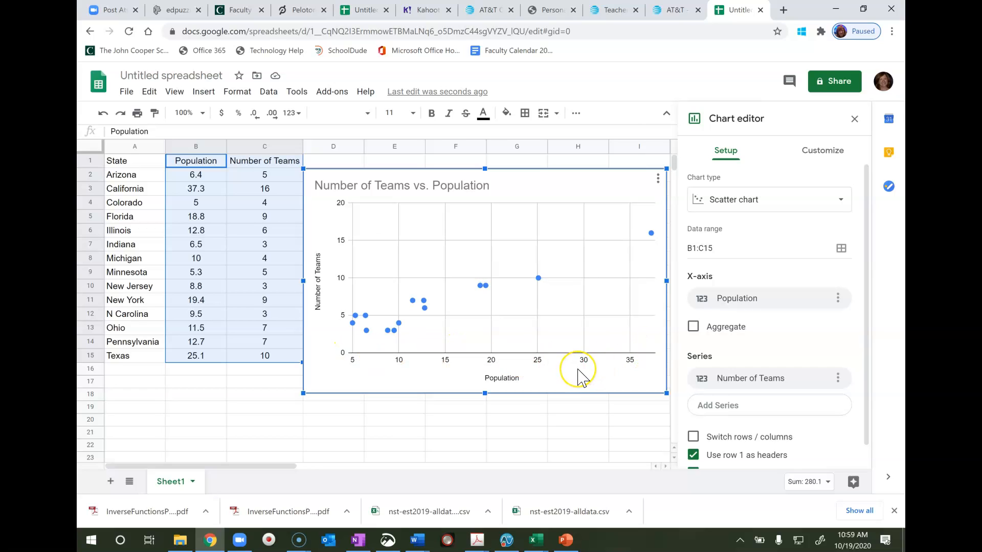
Change the chart's horizontal axis title to "Population (in millions)".
left_click(525, 383)
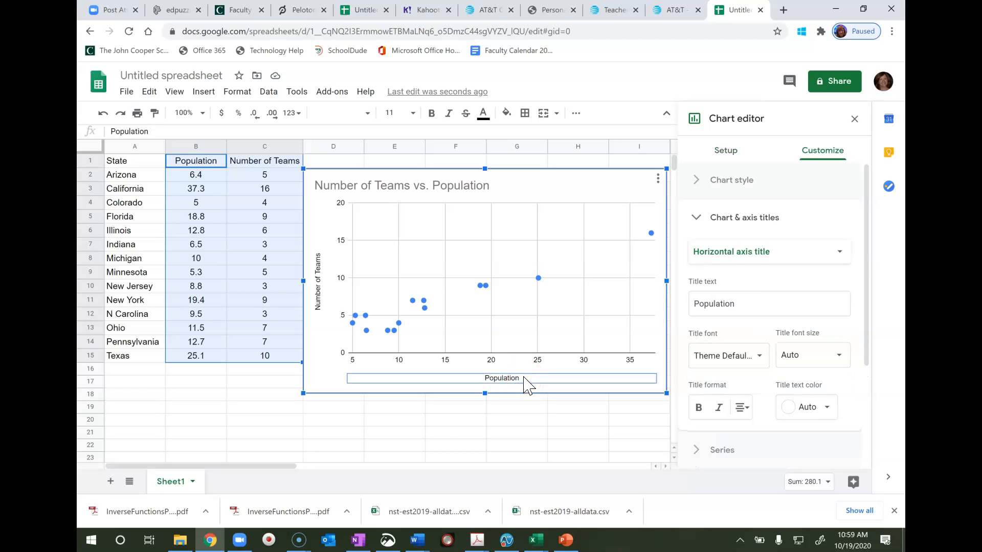
left_click(523, 379)
double_click(522, 378)
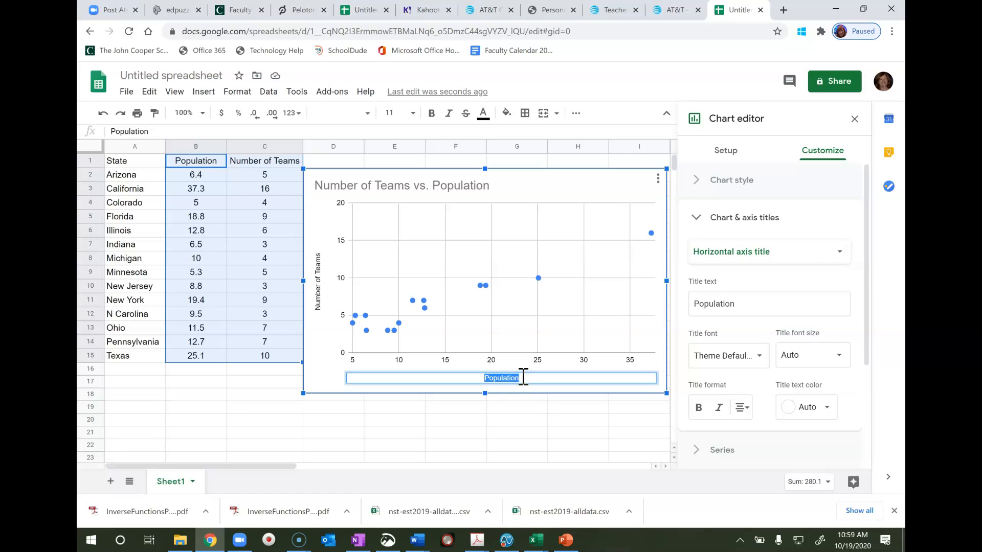
left_click(523, 378)
type("(in millions)")
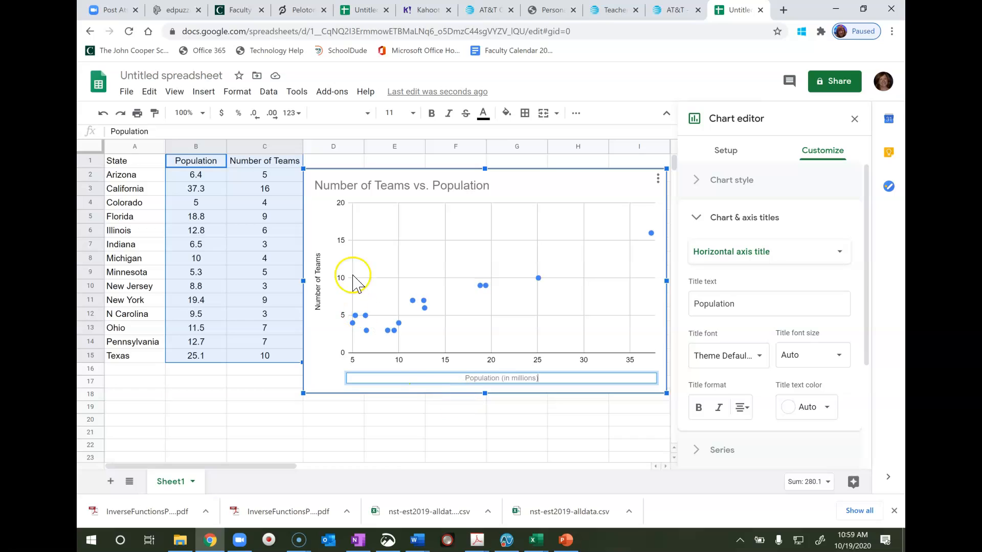
left_click(365, 187)
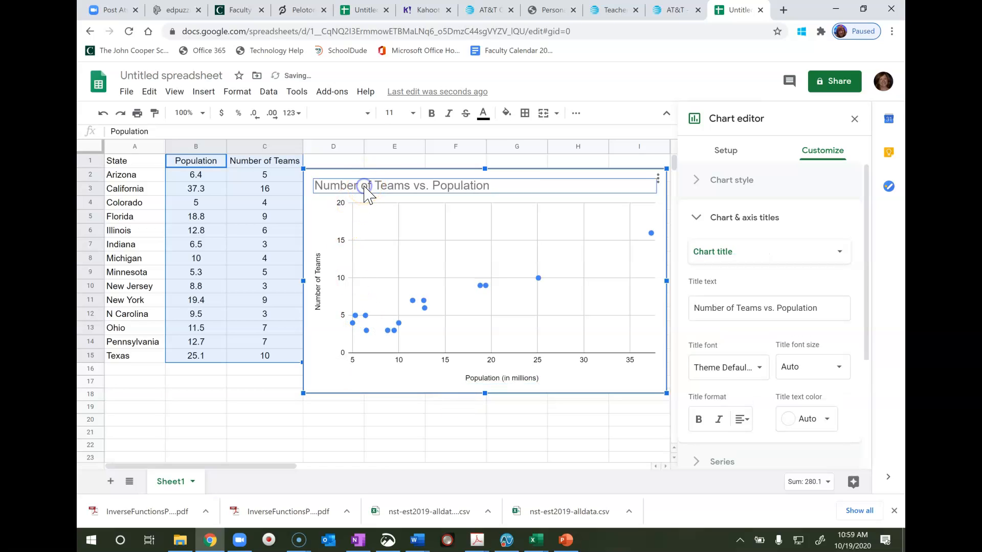
Open the chart title for in-place editing.
left_click(320, 193)
double_click(319, 187)
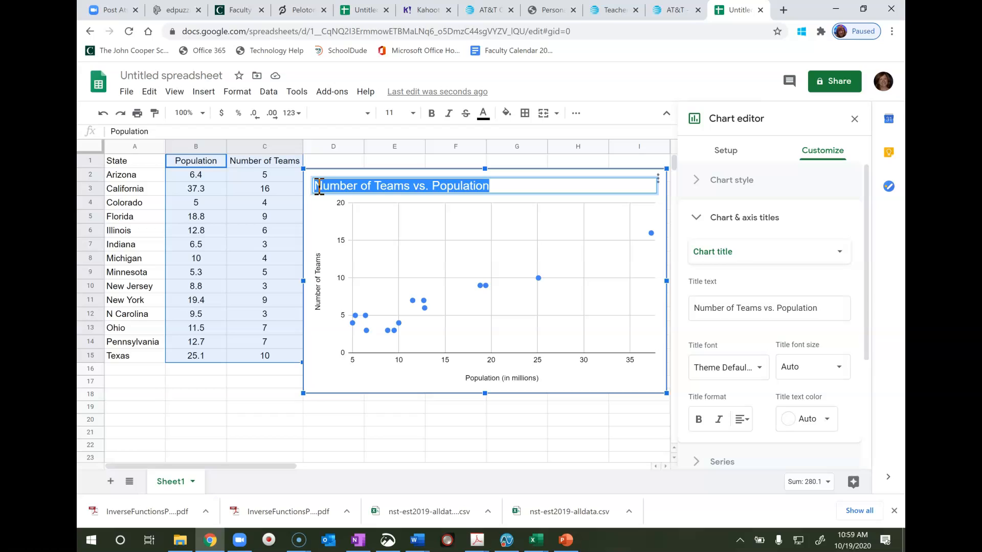
left_click(319, 188)
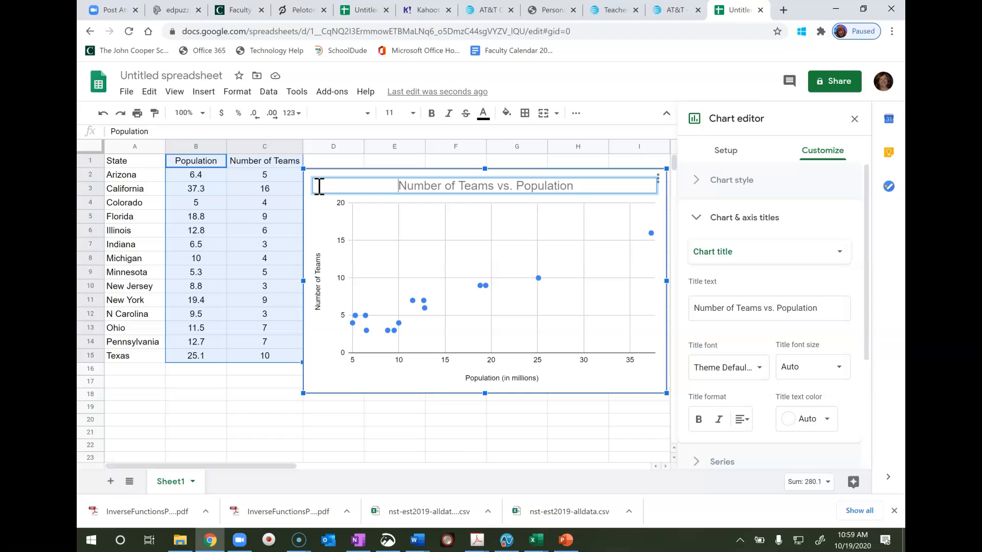
left_click(321, 284)
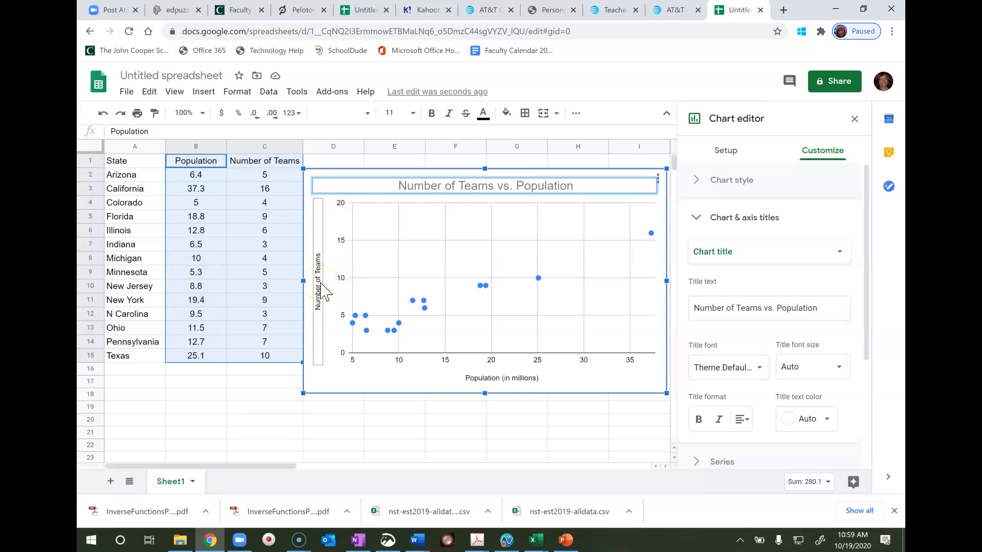
left_click(474, 379)
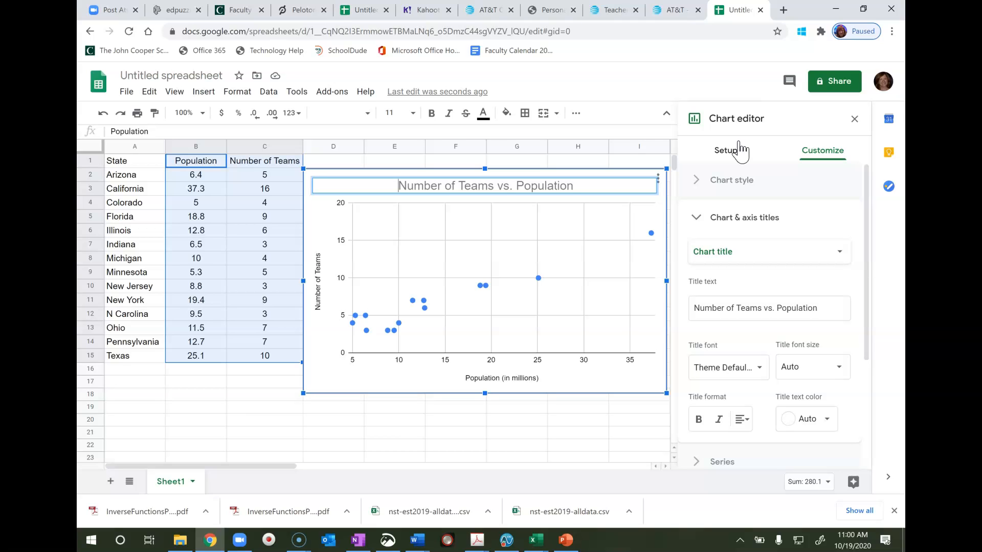
Add a trendline to the scatter chart's Number of Teams series.
left_click_drag(868, 240, 840, 335)
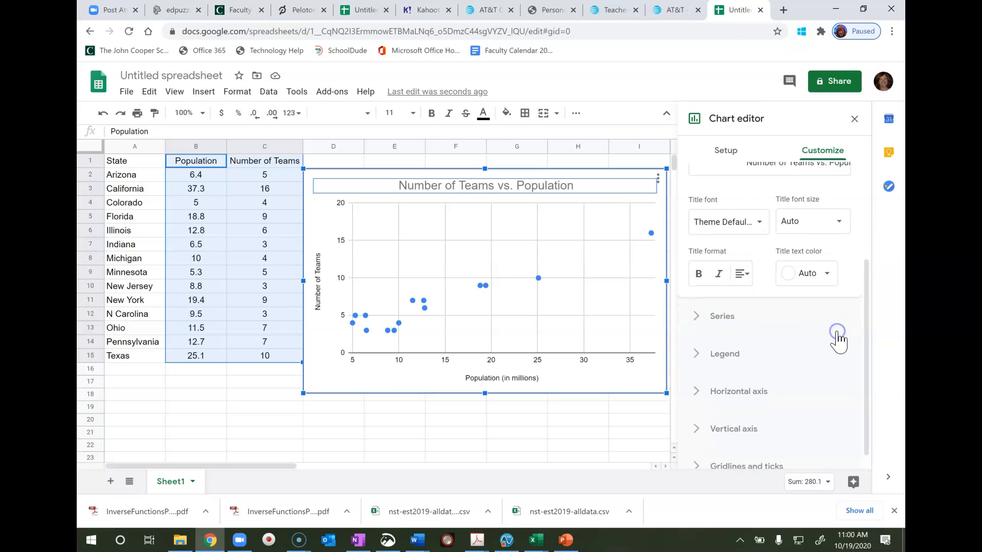
left_click(718, 319)
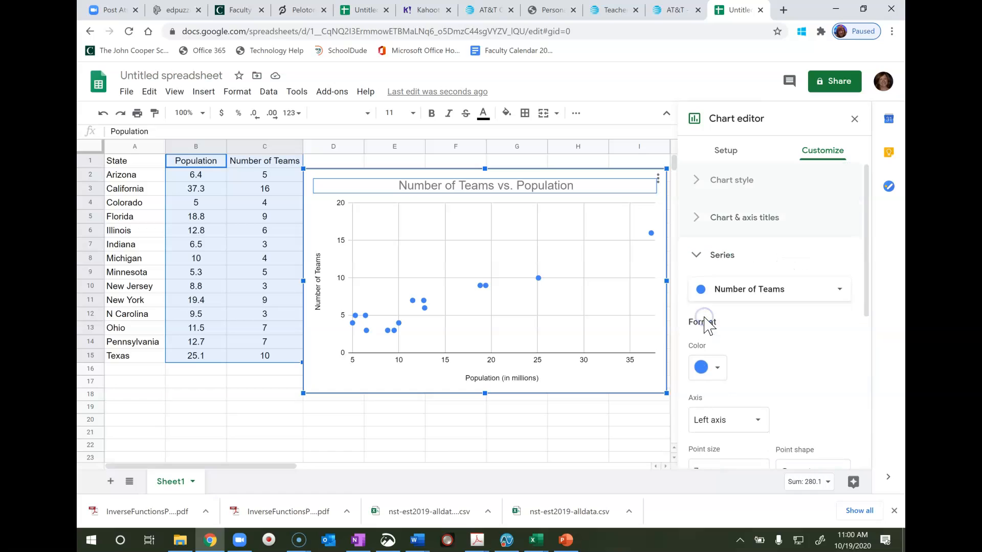
left_click_drag(866, 252, 856, 368)
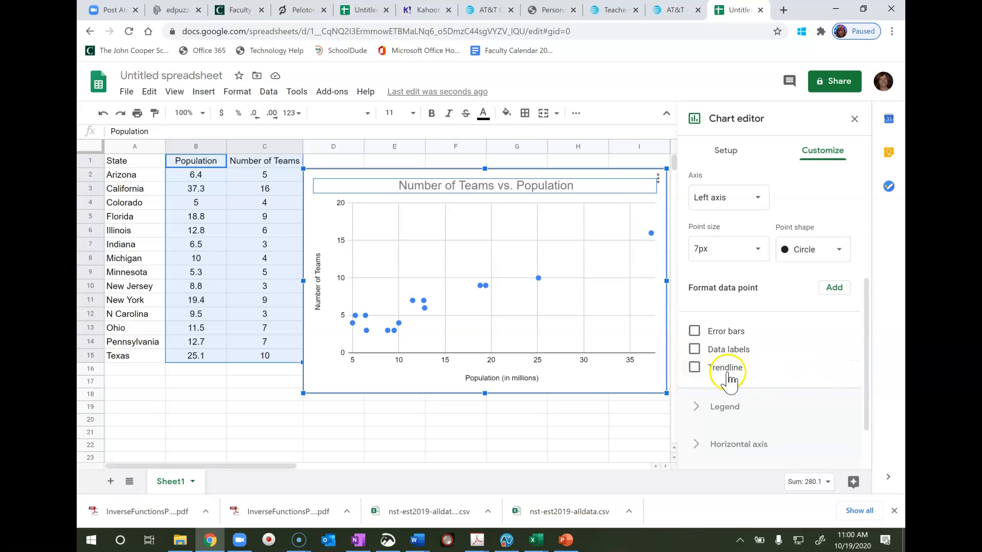
left_click(695, 371)
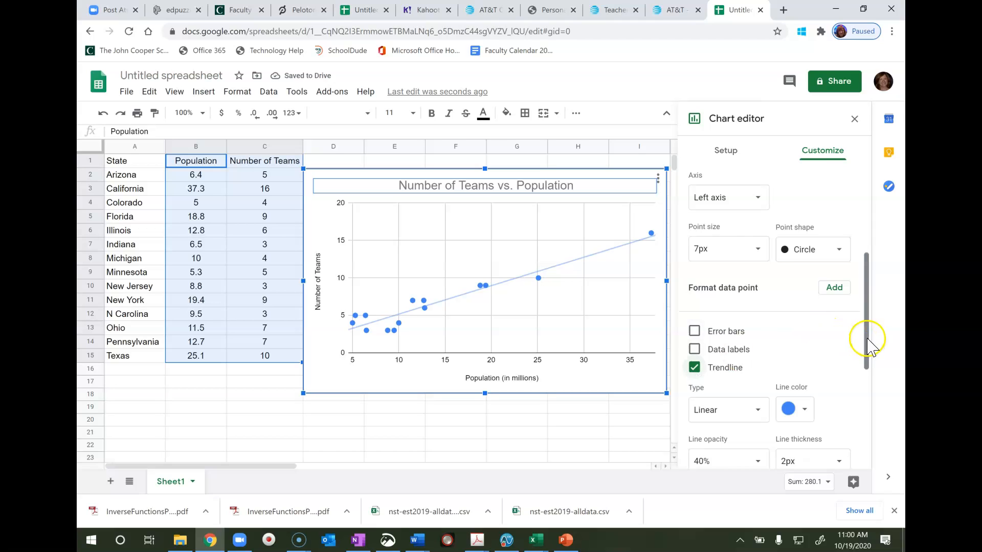
Change the trendline's line color to bright green.
left_click_drag(866, 339, 855, 386)
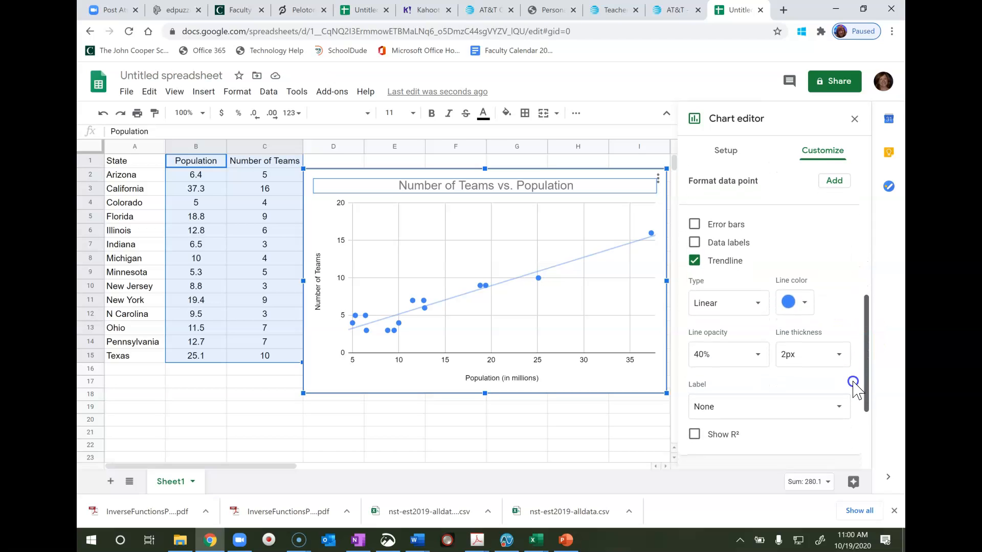
left_click(807, 311)
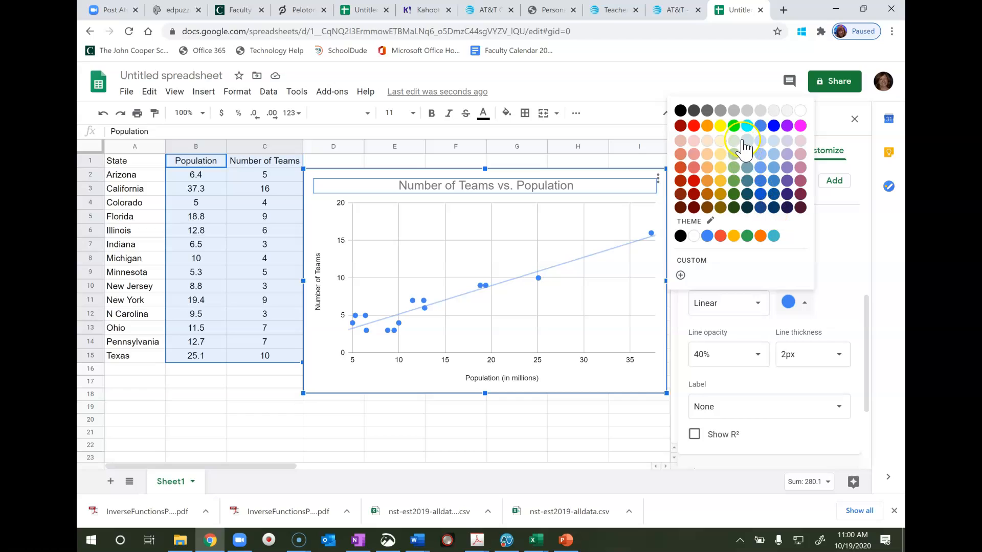
left_click(734, 126)
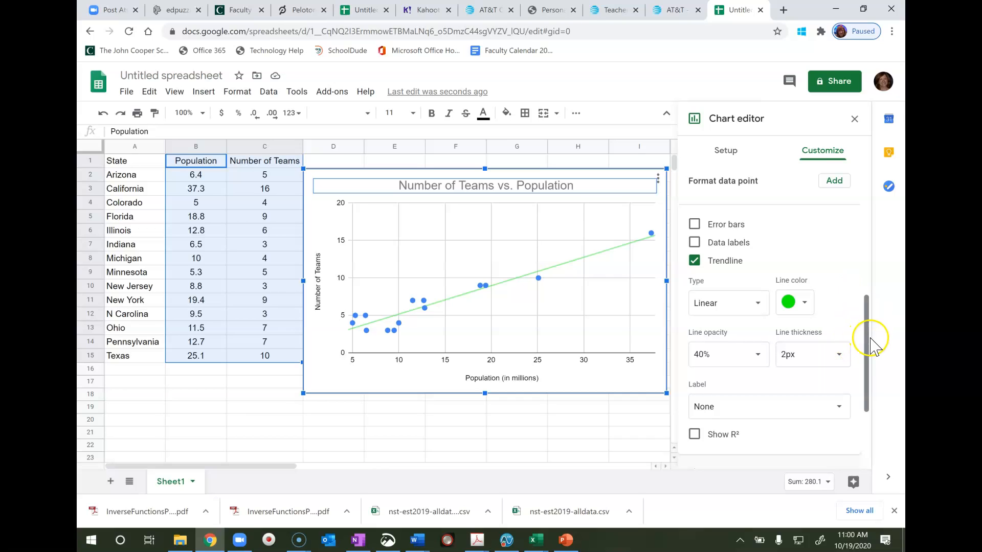
Change the color of the Number of Teams data points to magenta.
left_click_drag(866, 340, 853, 263)
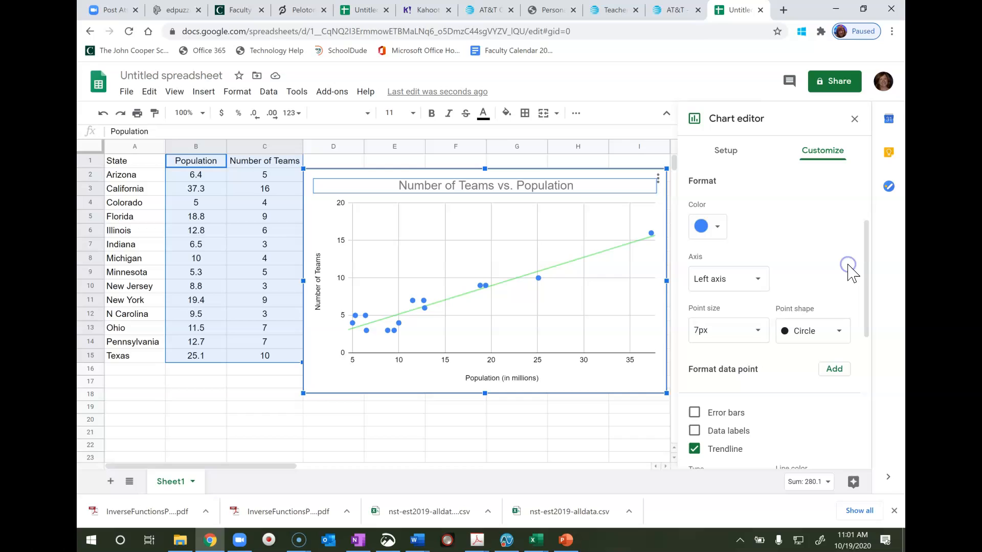
left_click(719, 229)
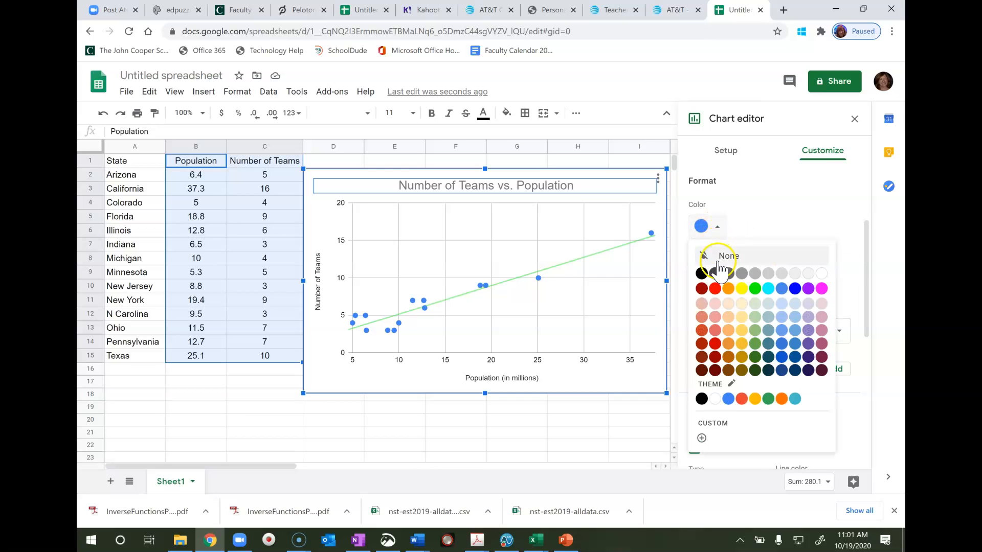
left_click(821, 289)
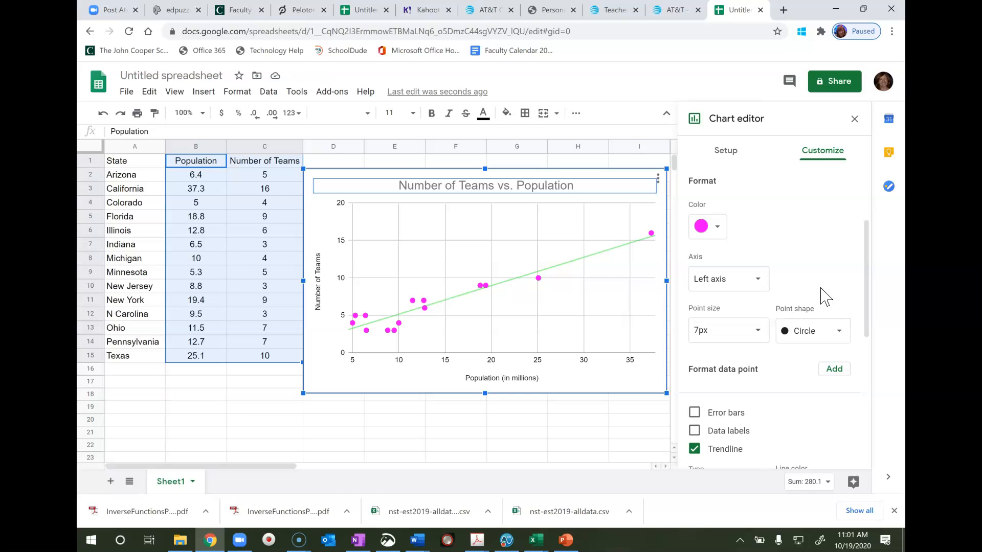
double_click(573, 189)
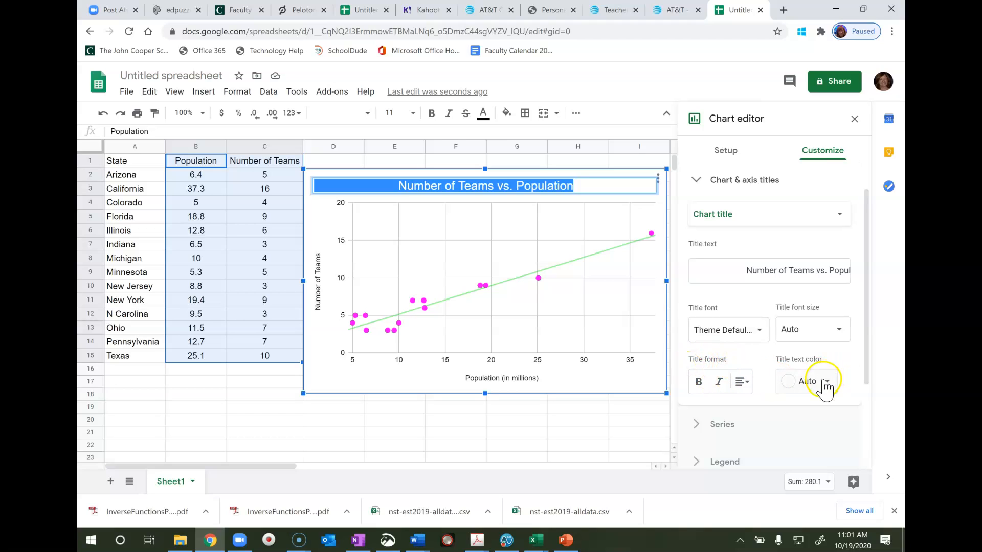
left_click(589, 432)
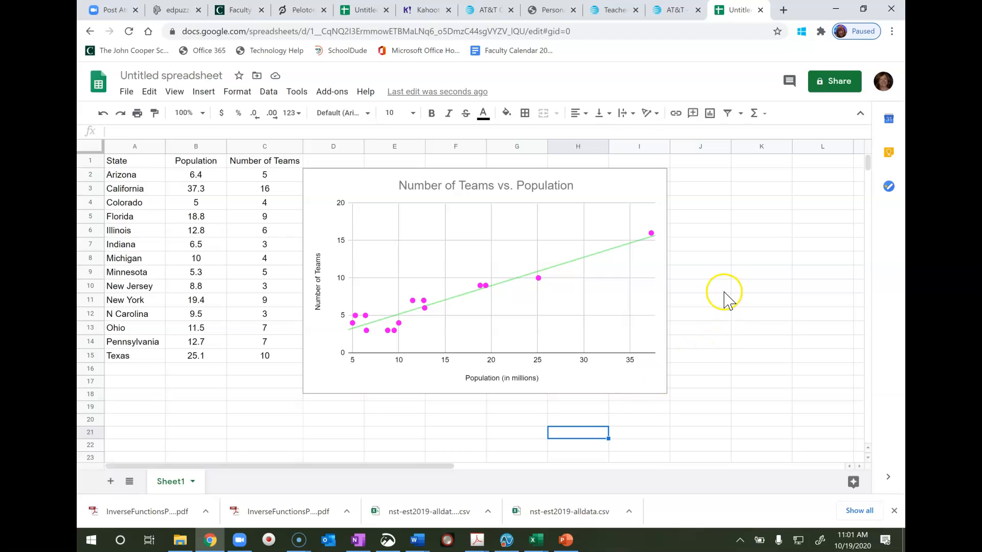
left_click(628, 192)
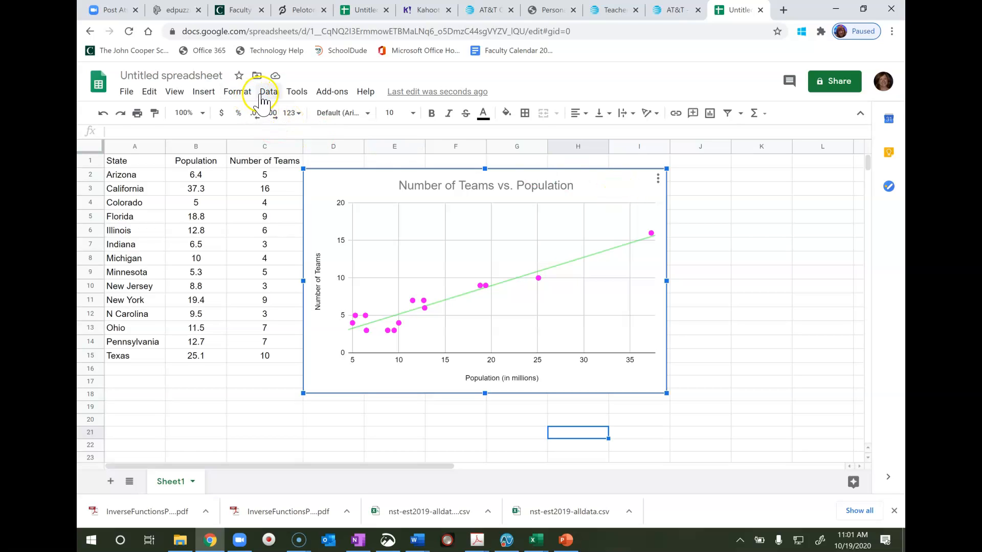
left_click(591, 181)
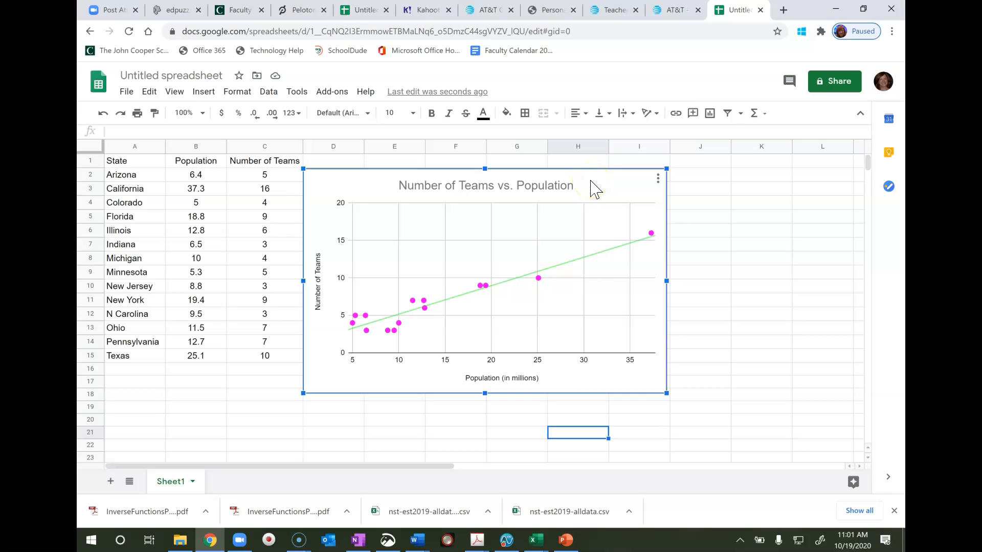
left_click(890, 189)
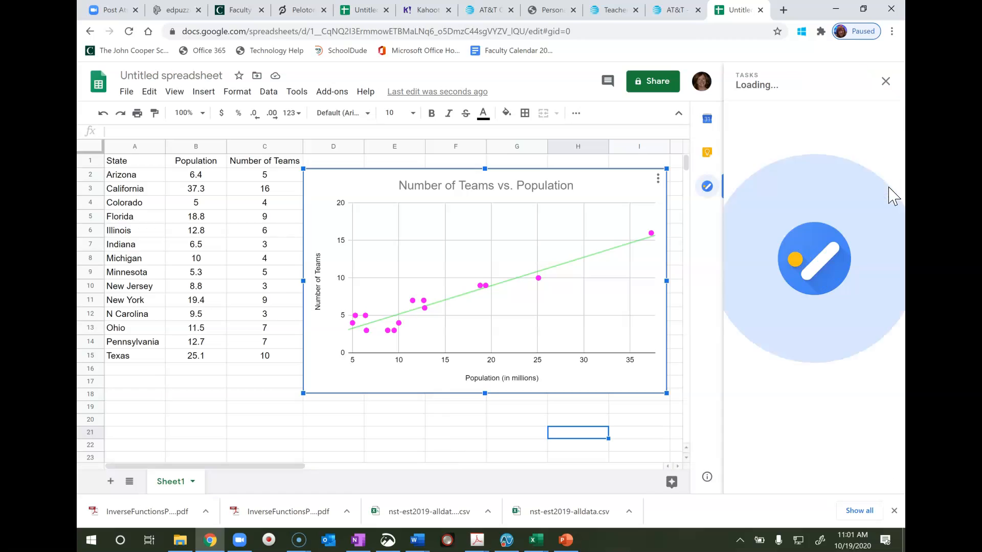
left_click(886, 81)
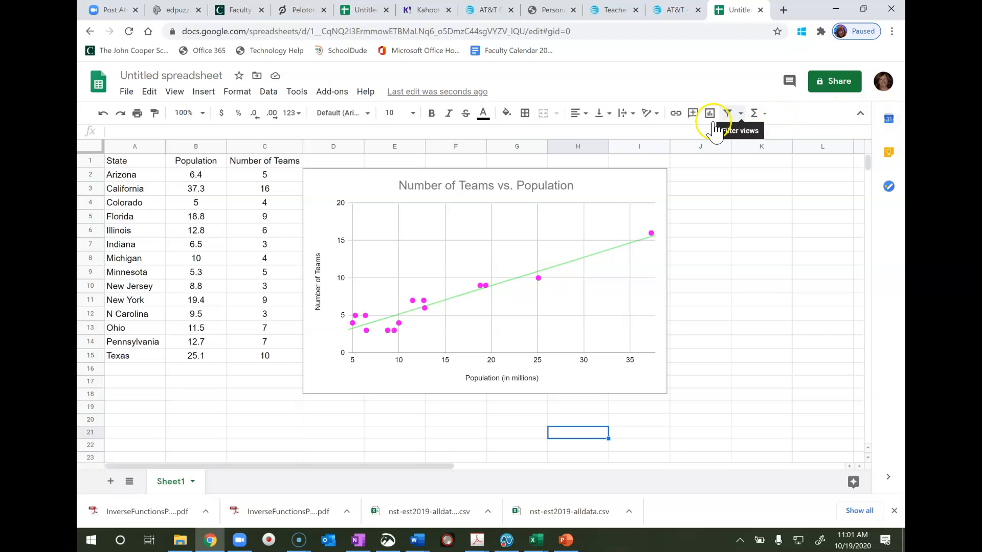
Reopen the chart's series settings and label the Number of Teams trendline with its equation.
left_click(367, 194)
left_click(368, 194)
right_click(367, 194)
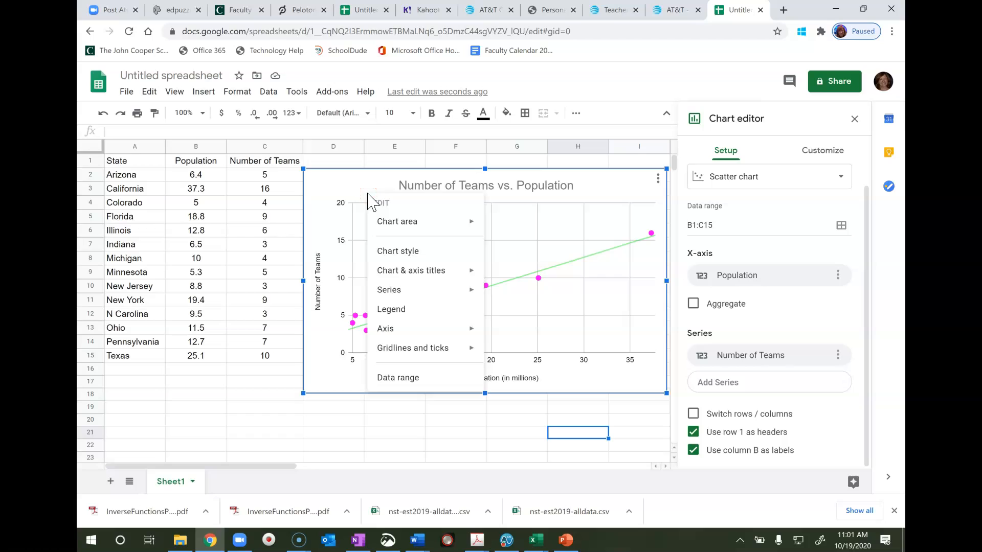
left_click(344, 192)
left_click(328, 212)
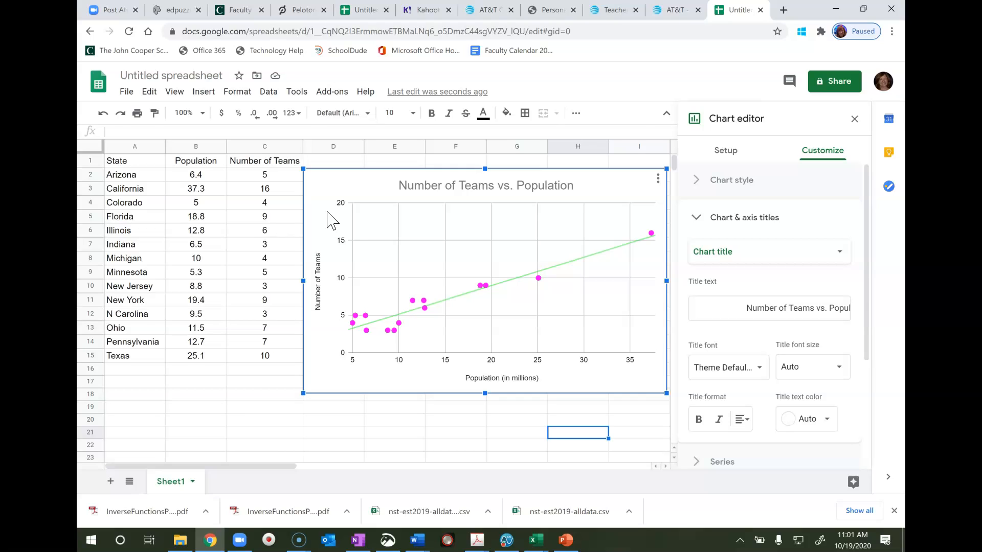
left_click(355, 197)
left_click(903, 236)
left_click_drag(864, 248, 842, 339)
left_click(707, 302)
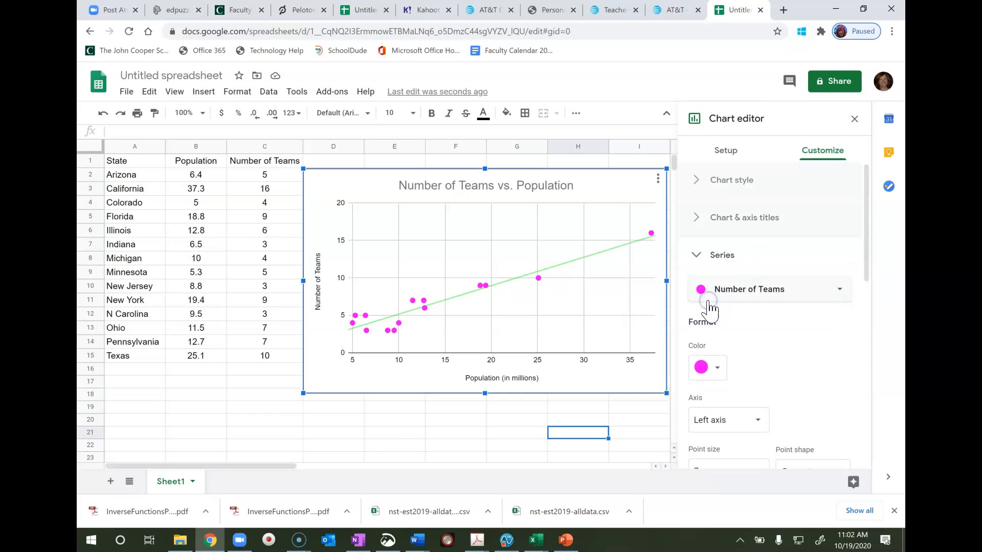
left_click_drag(866, 247, 837, 387)
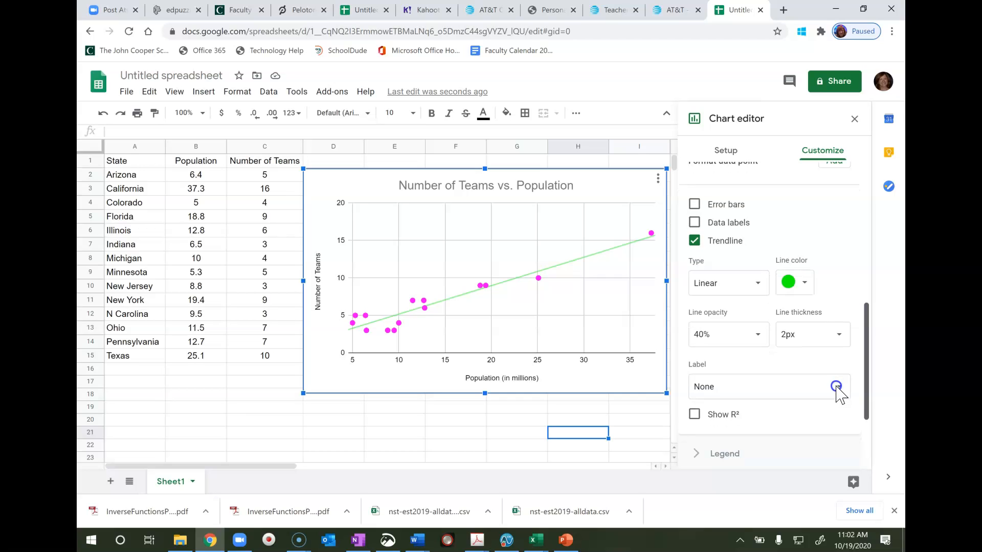
scroll(836, 399, "down", 1)
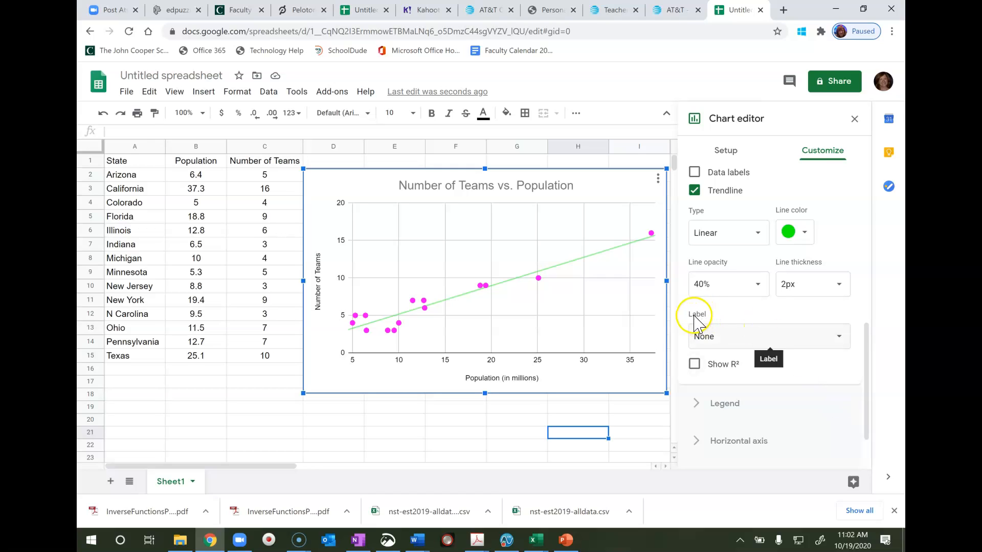
left_click(839, 338)
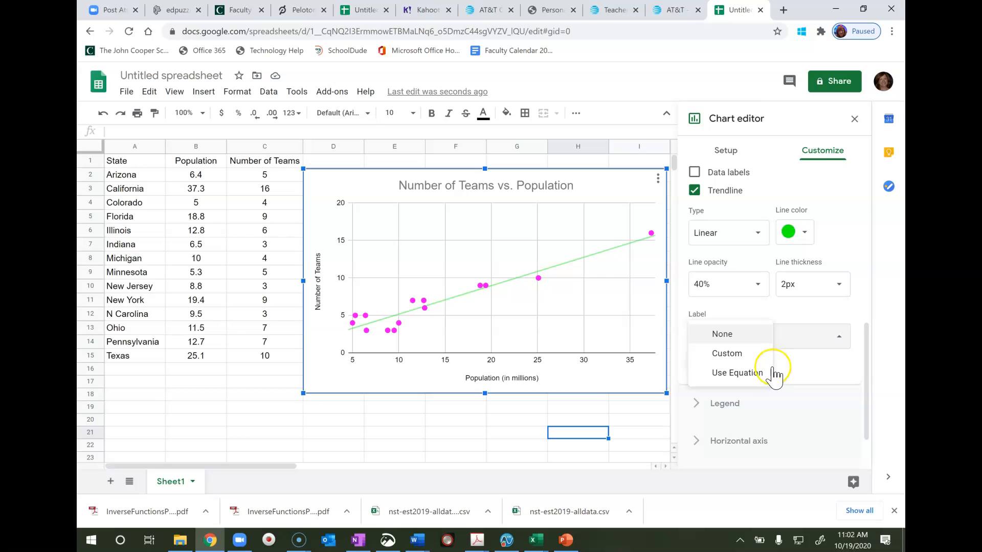
left_click(756, 374)
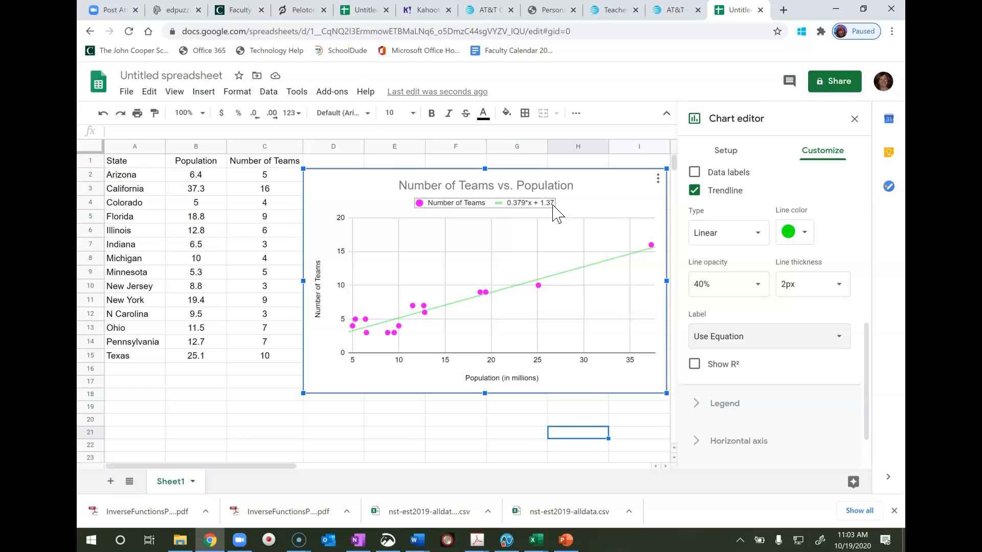
Set the trendline label back to None and close the chart editor.
left_click(839, 336)
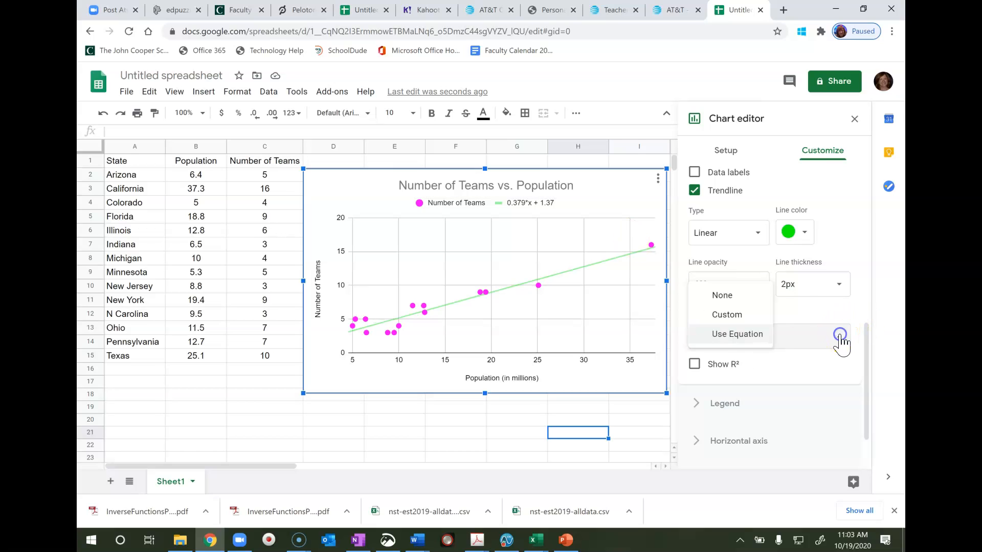
left_click(726, 297)
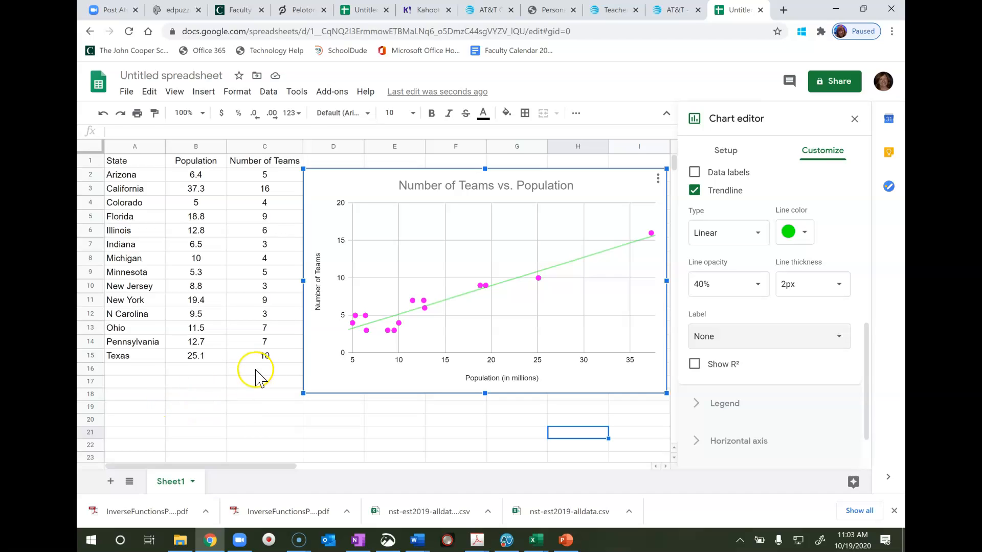
left_click(323, 354)
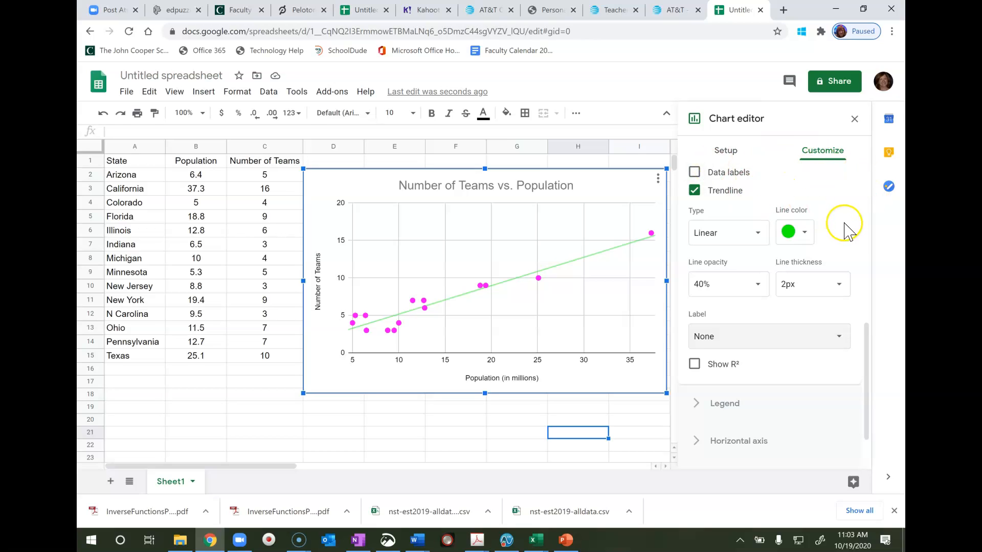
left_click(855, 120)
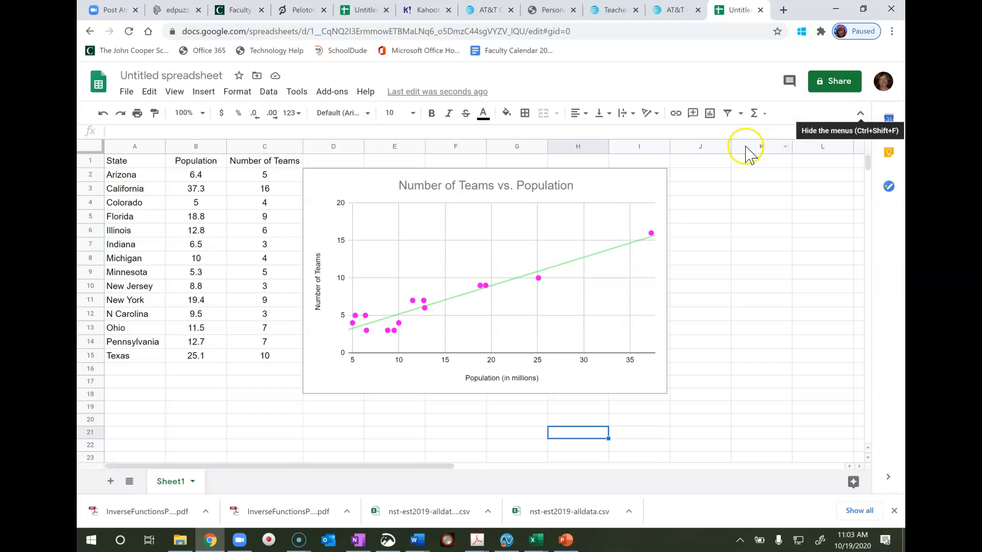
Reopen the chart editor at the chart title settings.
left_click(588, 190)
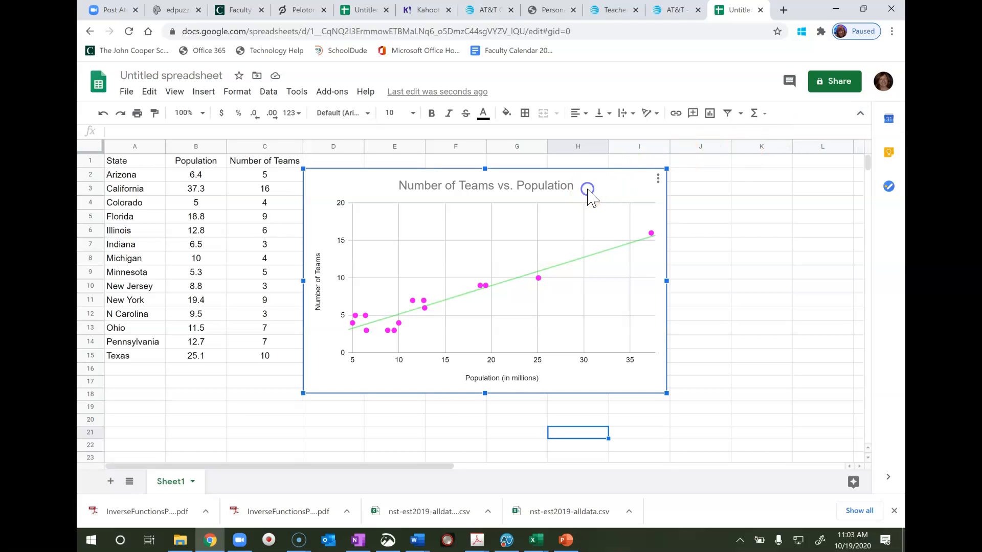
left_click(588, 191)
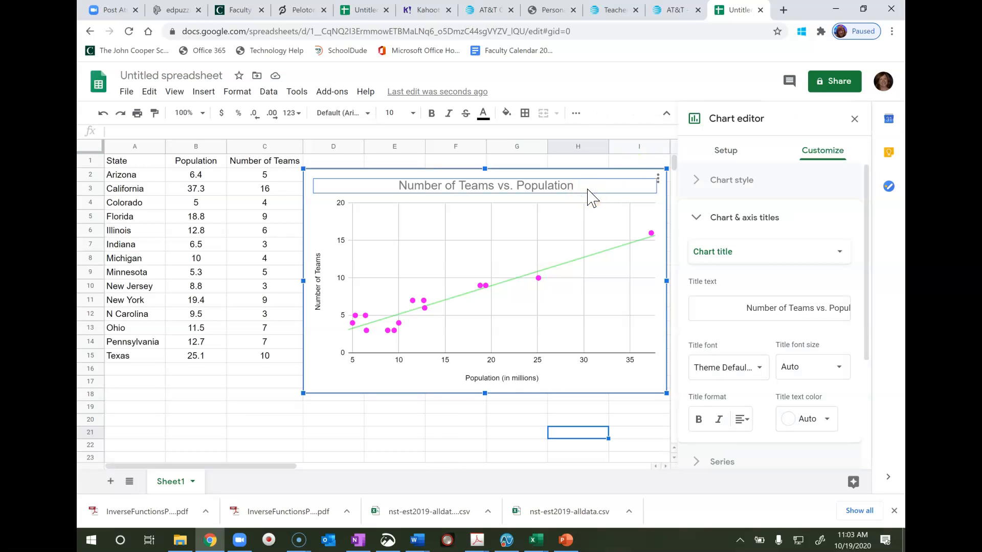